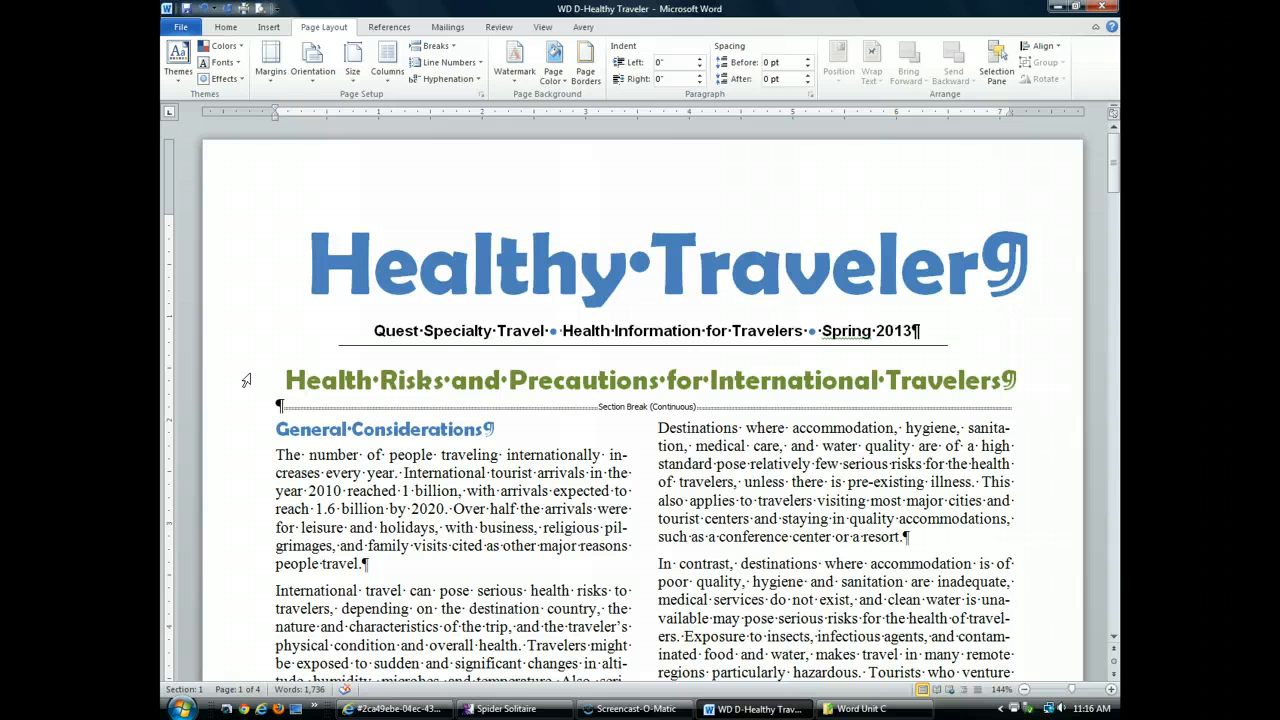
Show the Insert > Header gallery and browse designs such as Blank, Alphabet and Annual
click(268, 27)
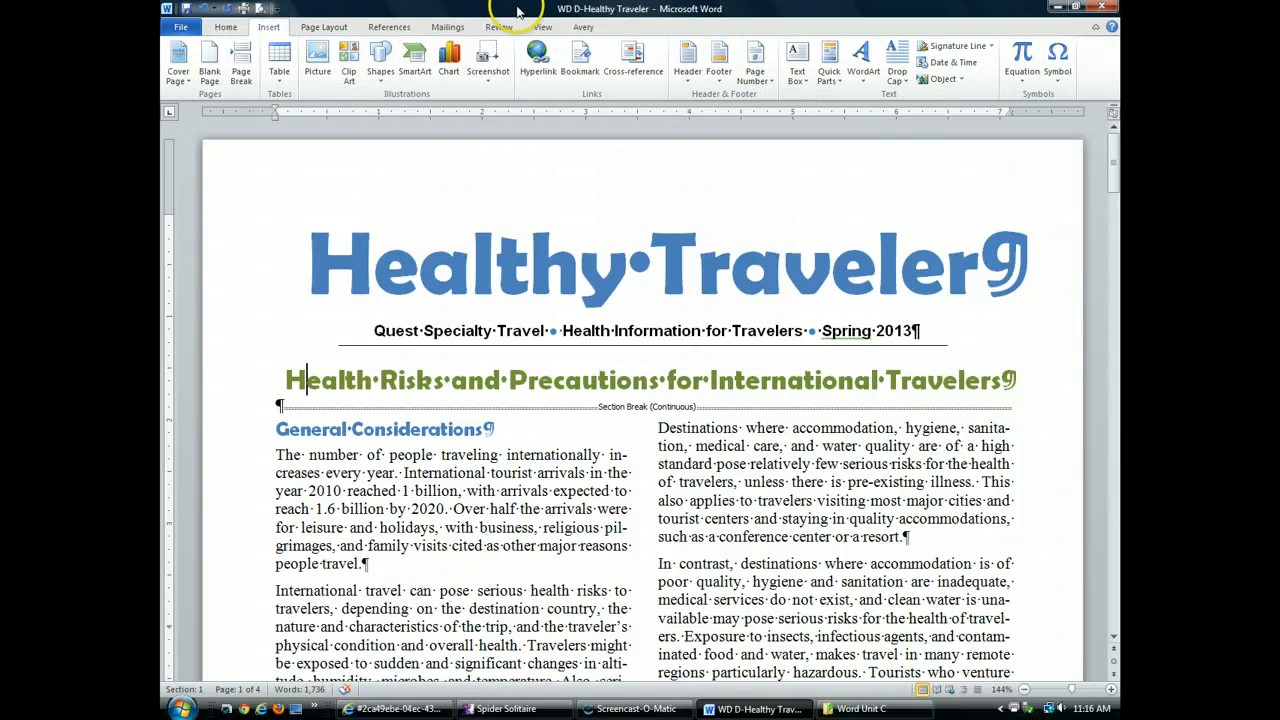
click(690, 82)
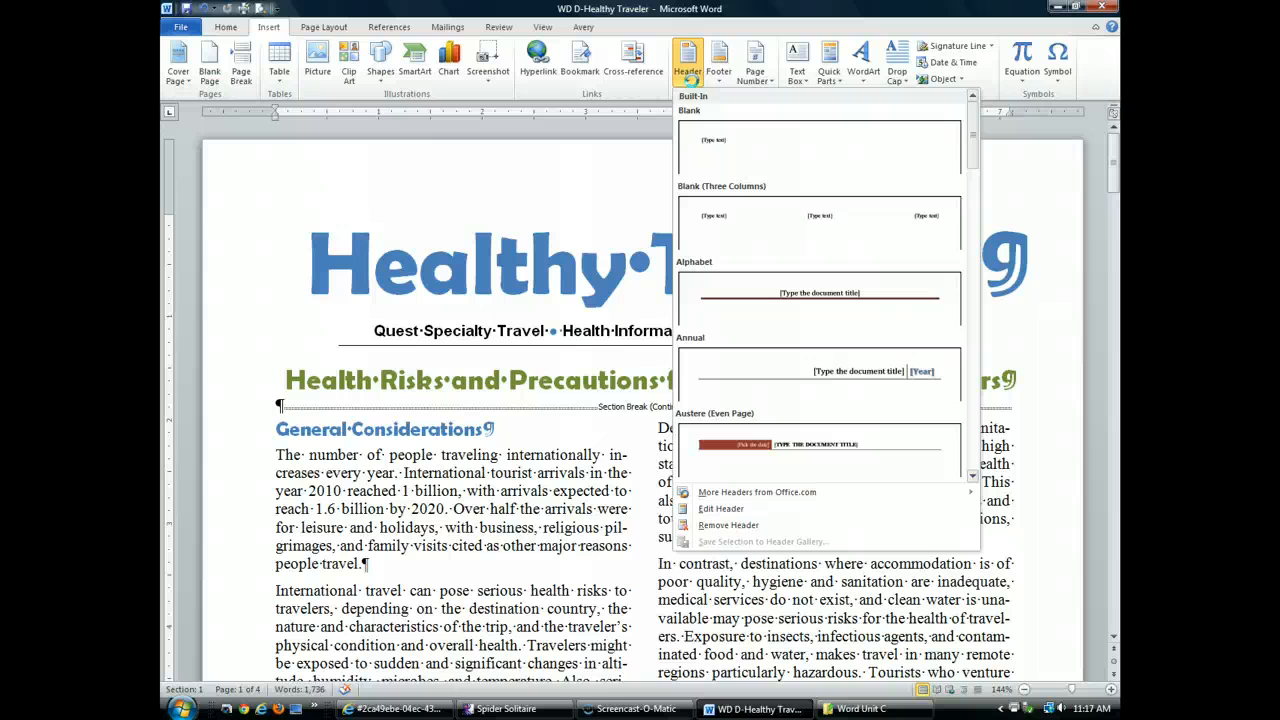
scroll(817, 268, down, 3)
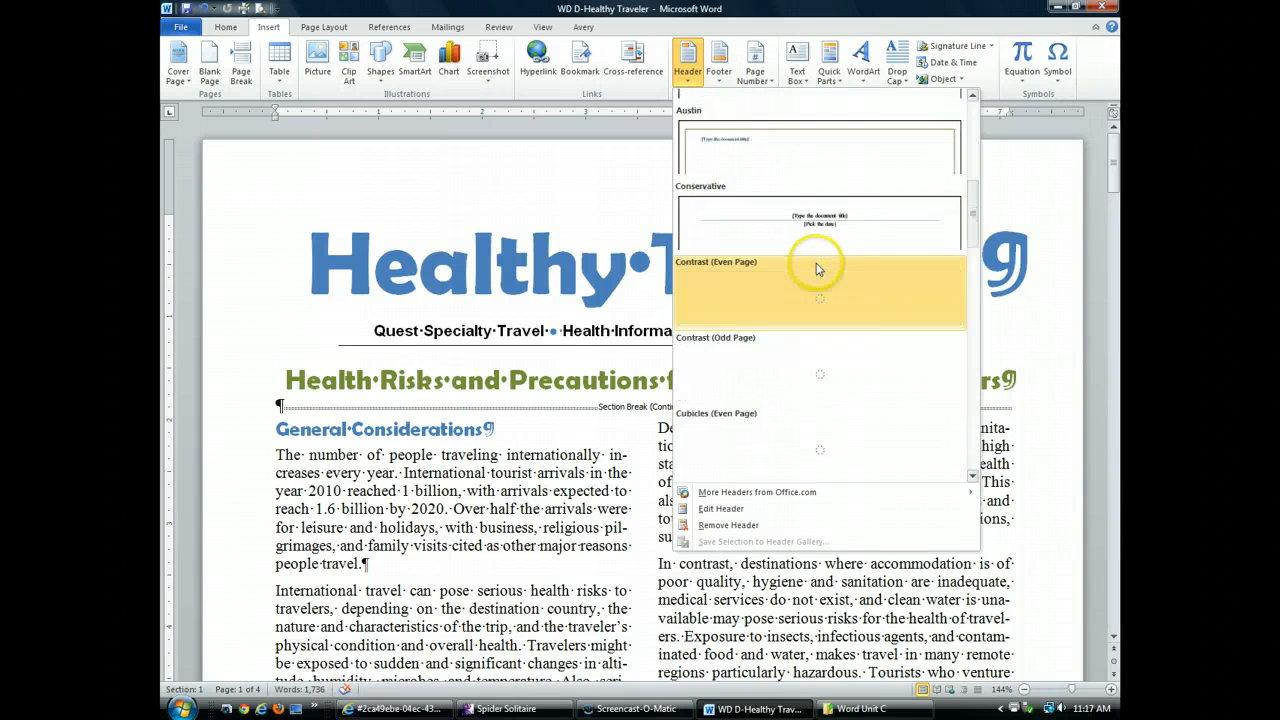
scroll(817, 268, down, 5)
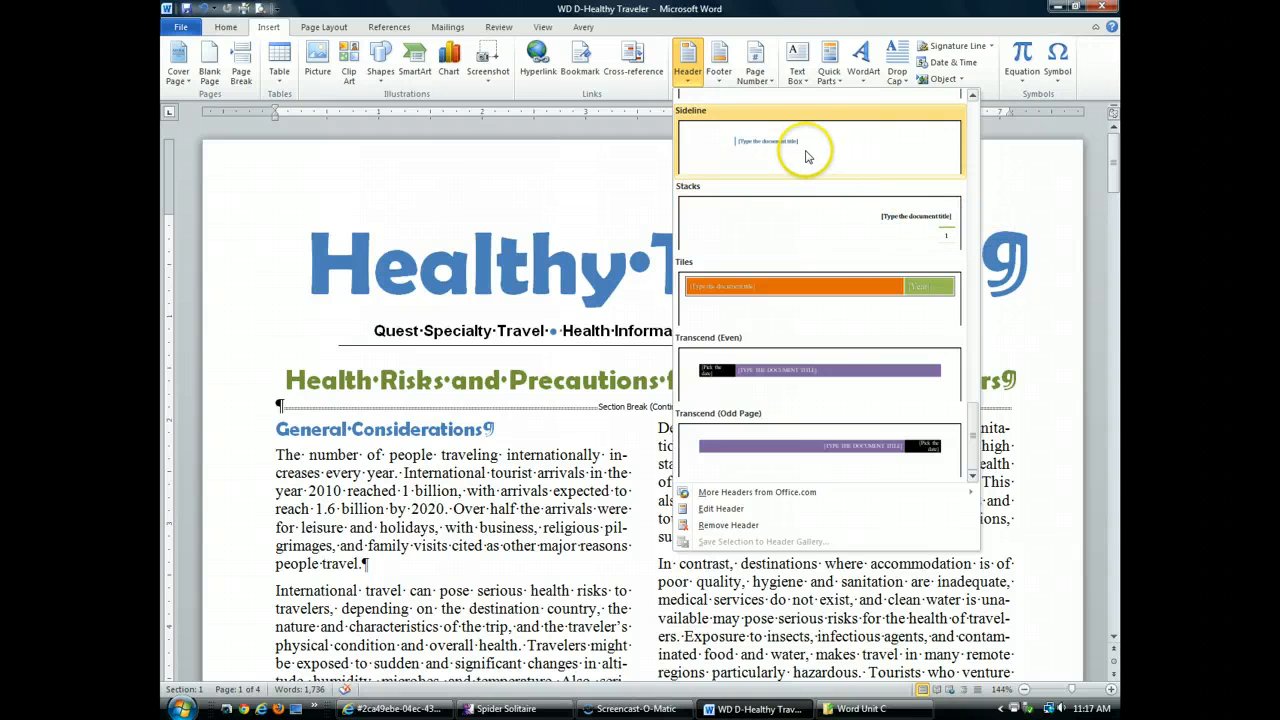
scroll(808, 158, up, 4)
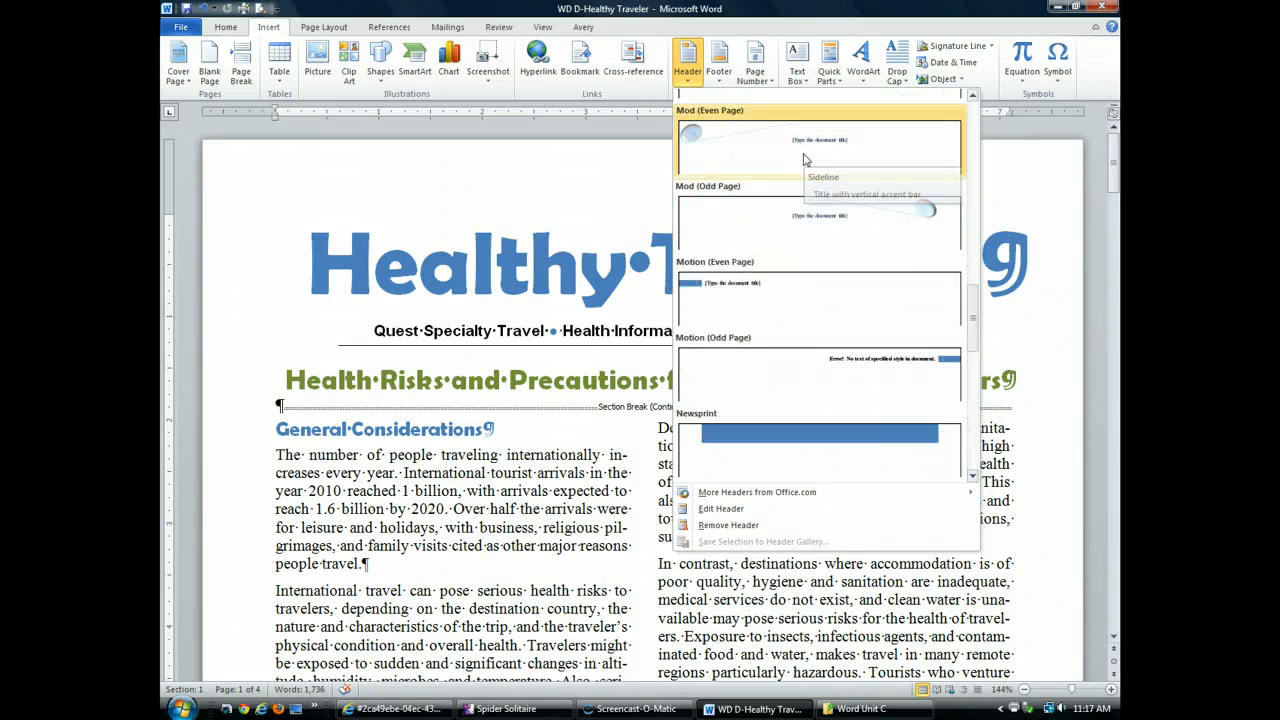
scroll(807, 165, up, 8)
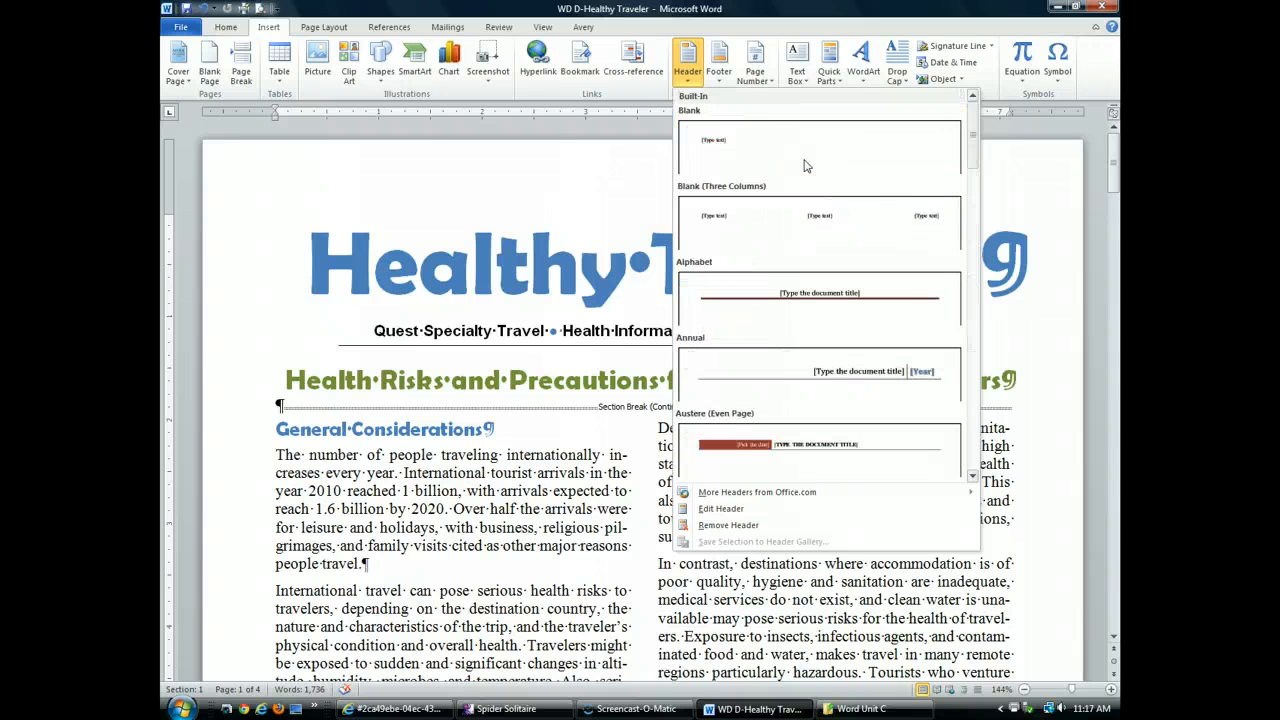
Insert a Blank header and type 'Healthy Traveler: Tavel and Helath Infomraotin from Quest Speciality Travel'
click(733, 160)
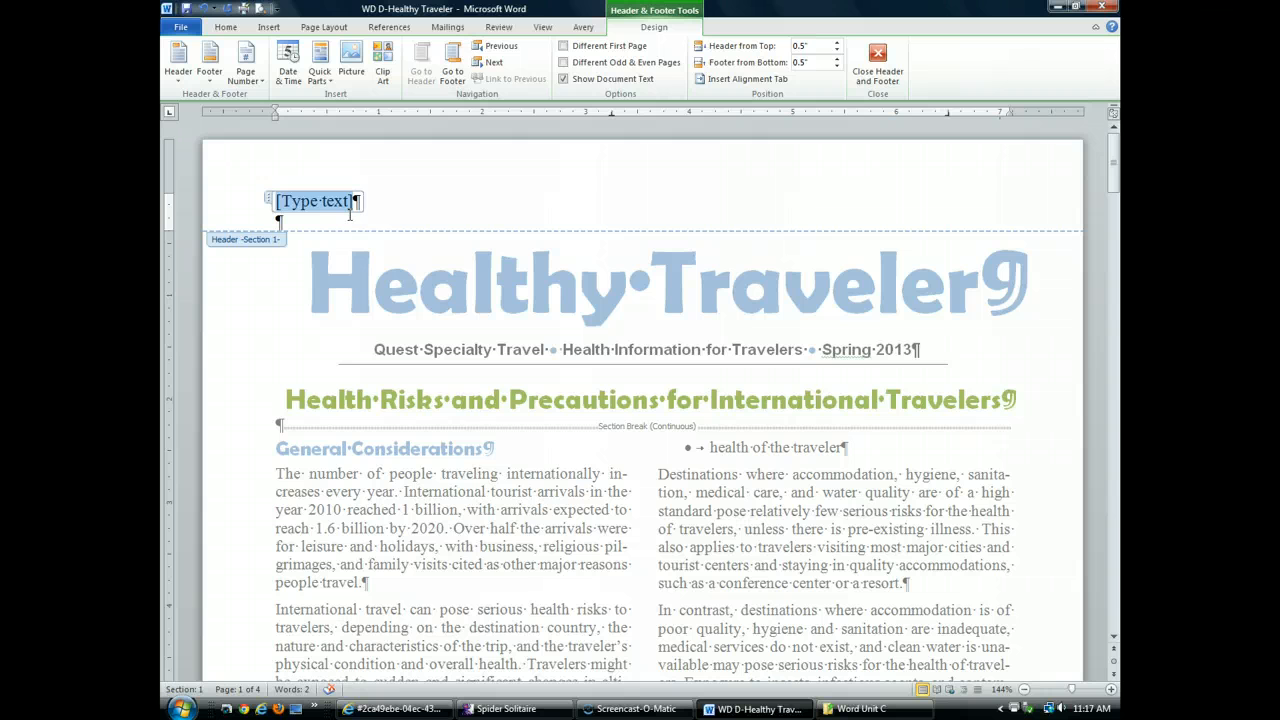
text(Healt)
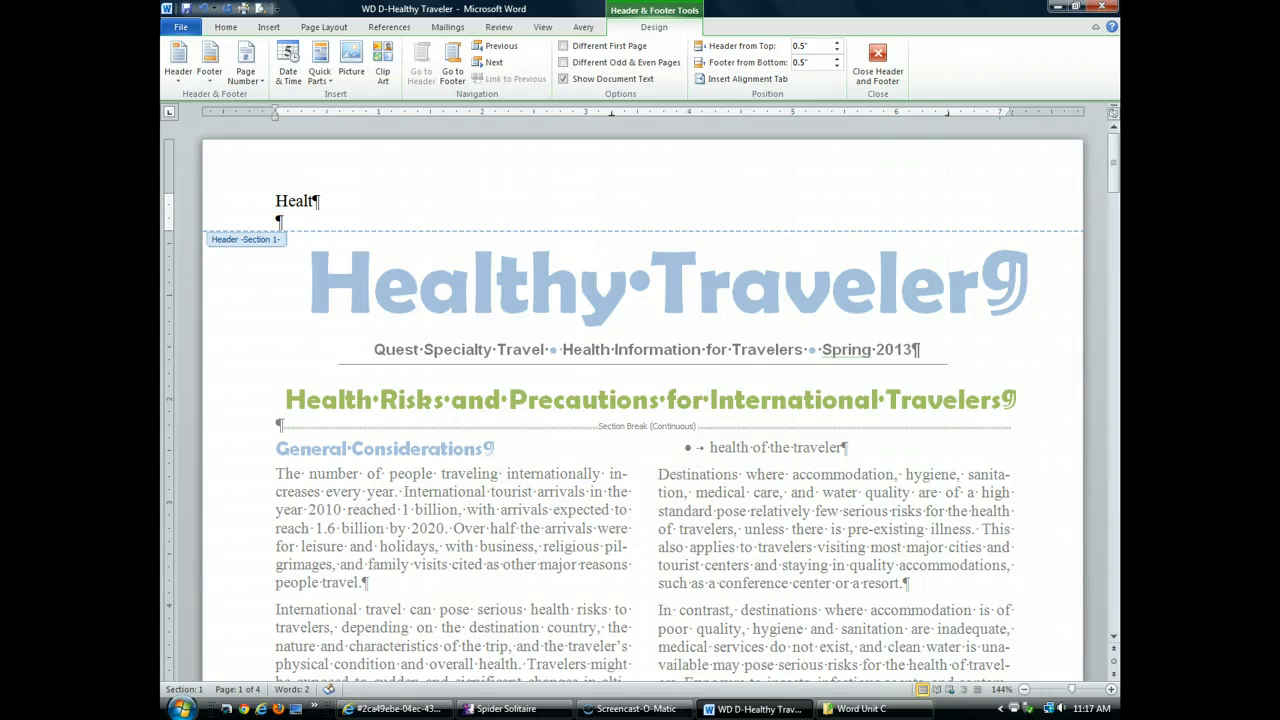
text(hy Travel)
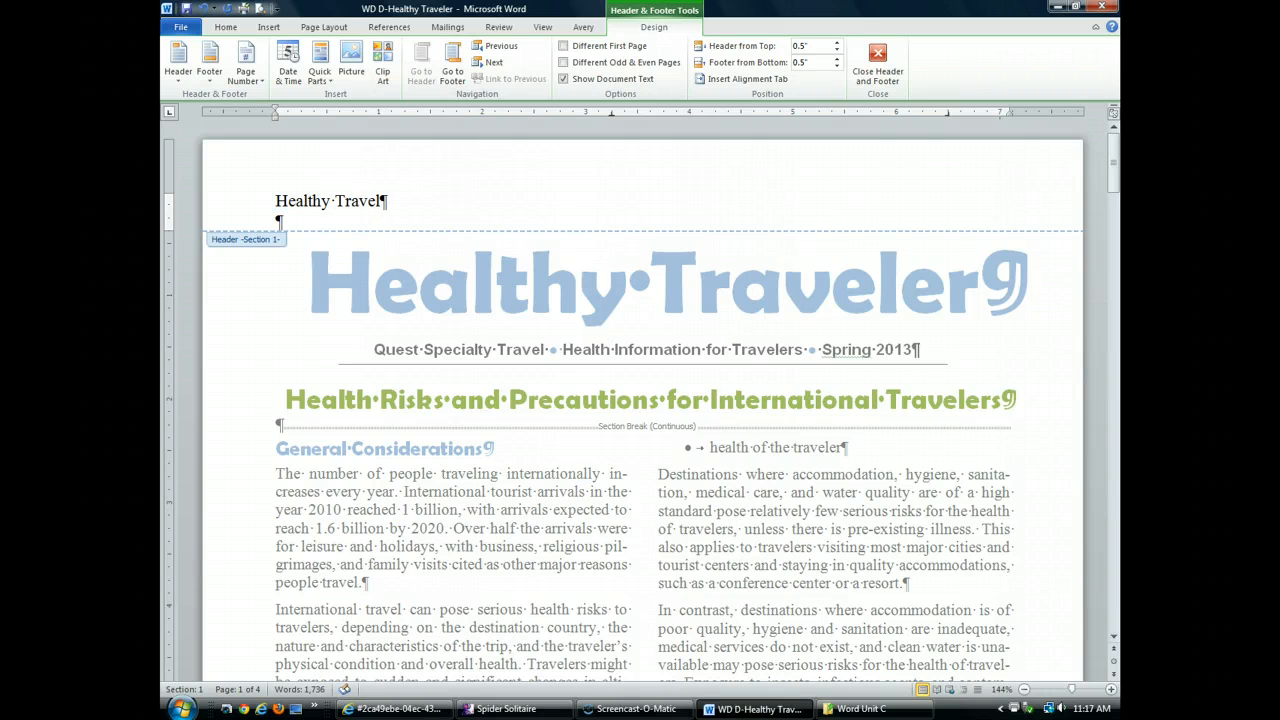
text(er: Tavel and Helath)
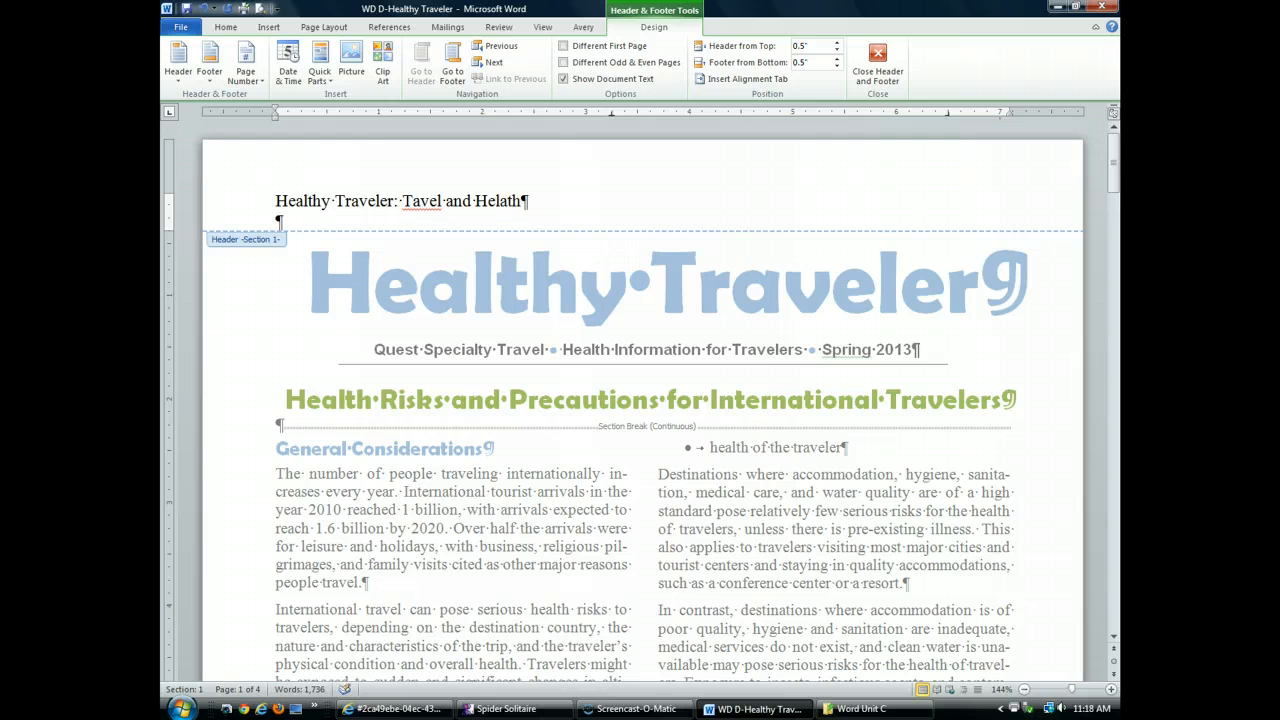
text( Infomraotin from )
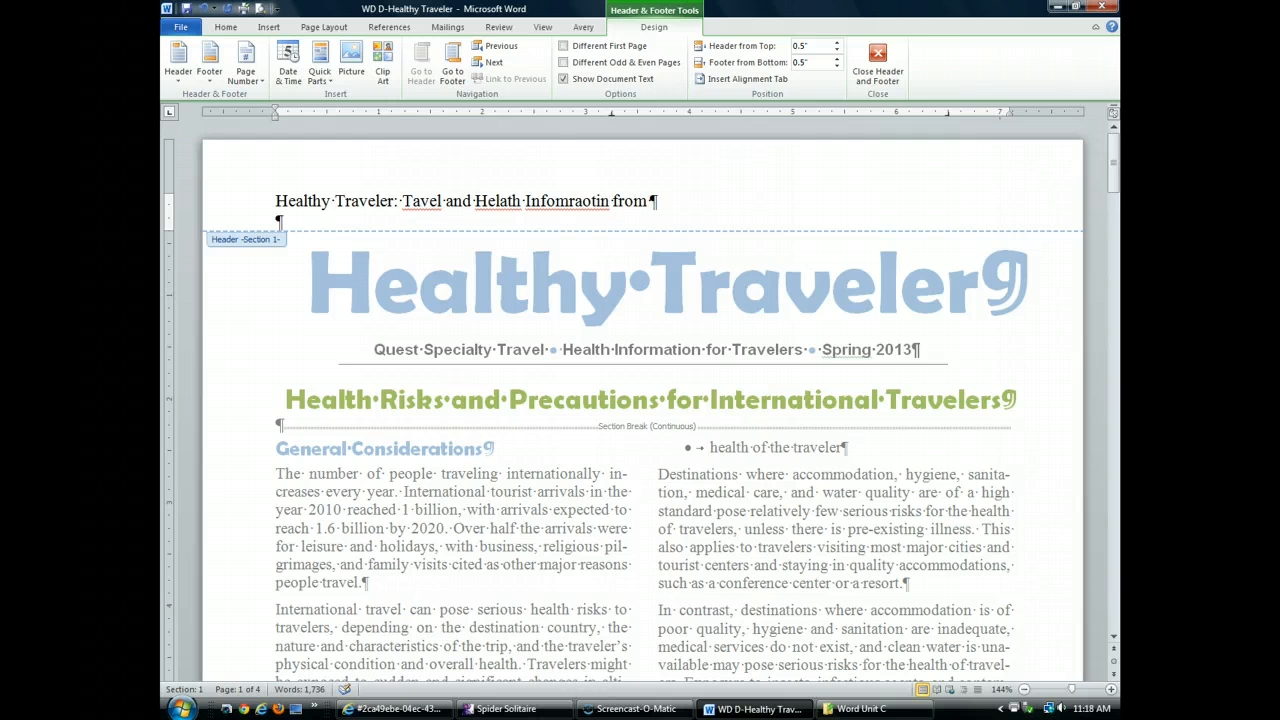
text(Quest Speci)
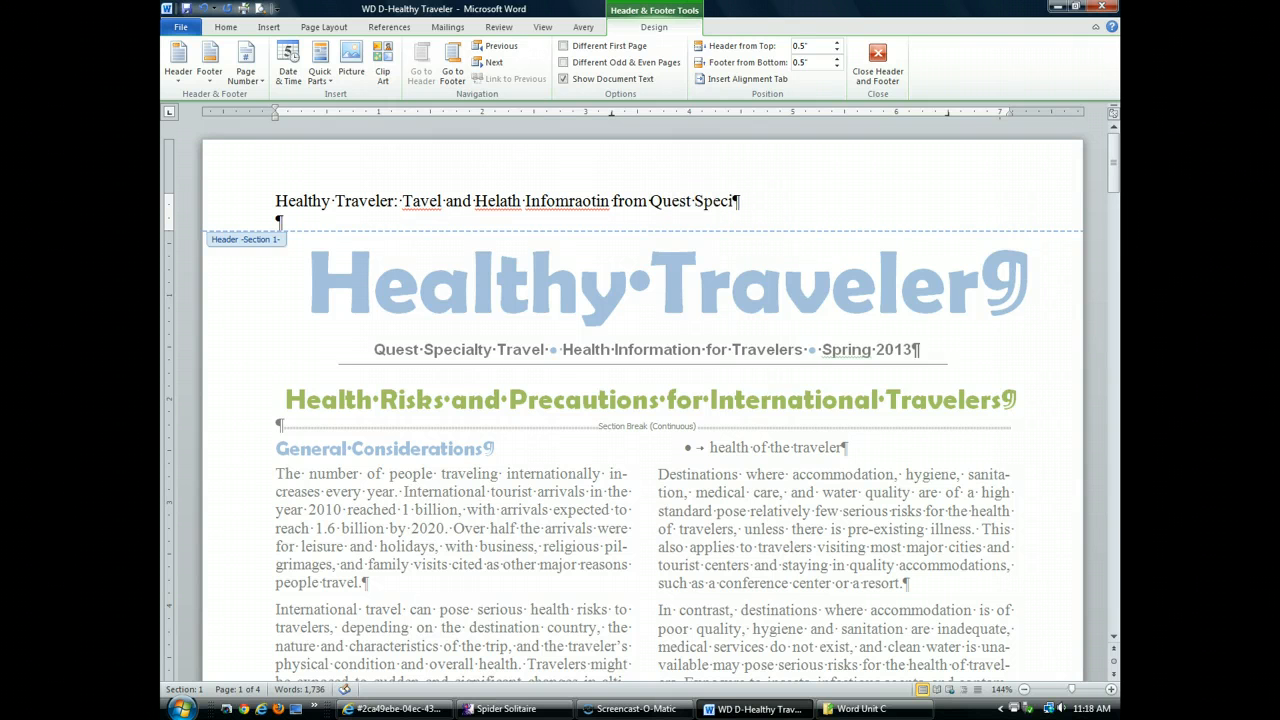
text(ality Travel)
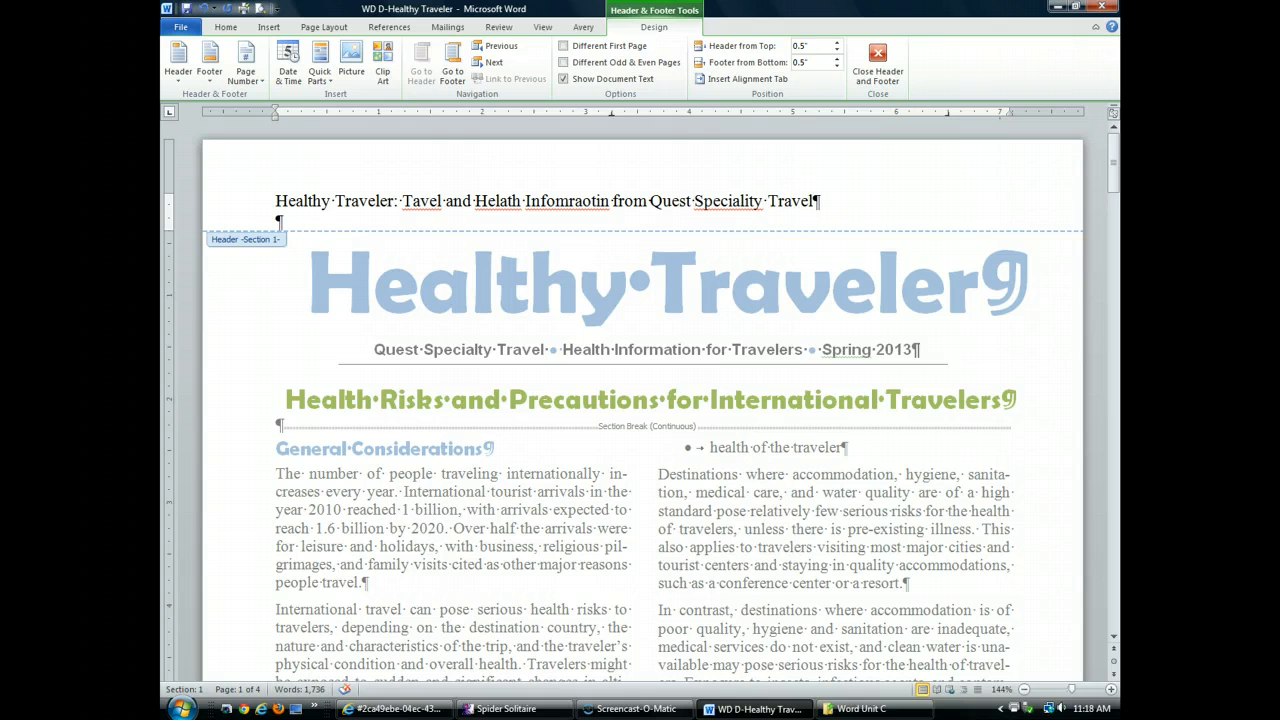
Correct Tavel, Helath, Infomraotin and Speciality to Travel, Health, Information and Specialty
right_click(423, 201)
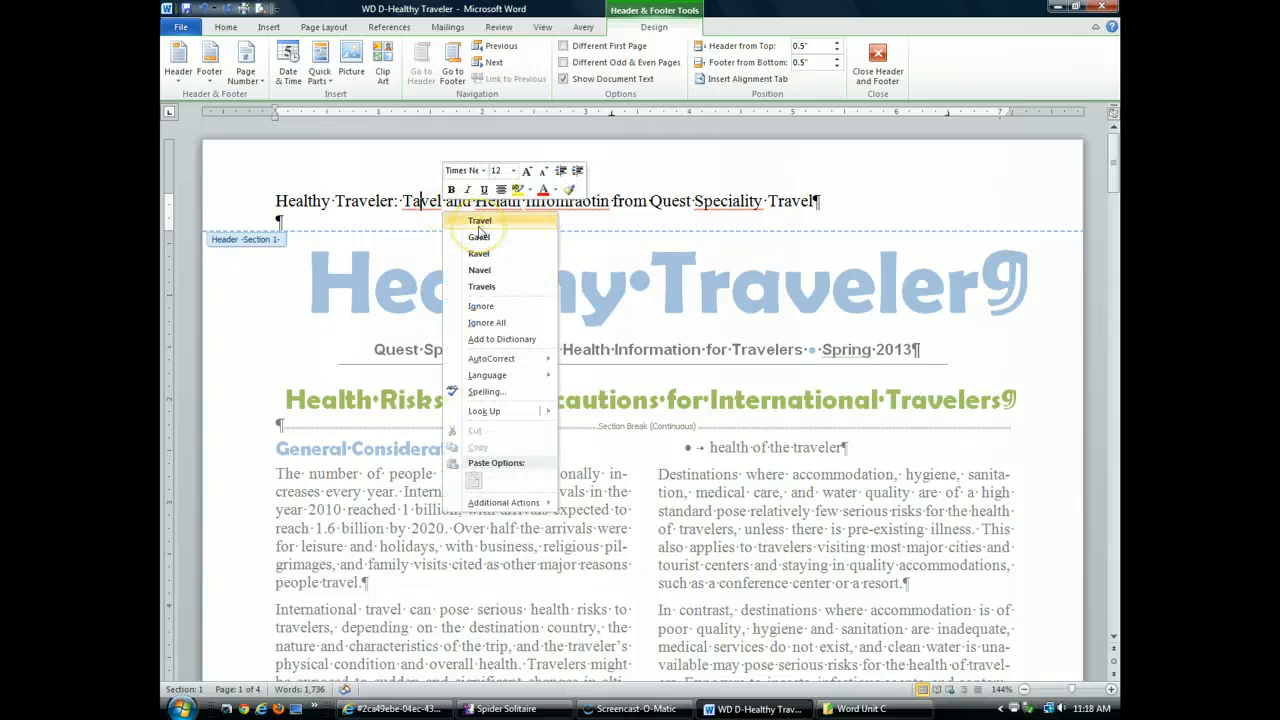
click(477, 224)
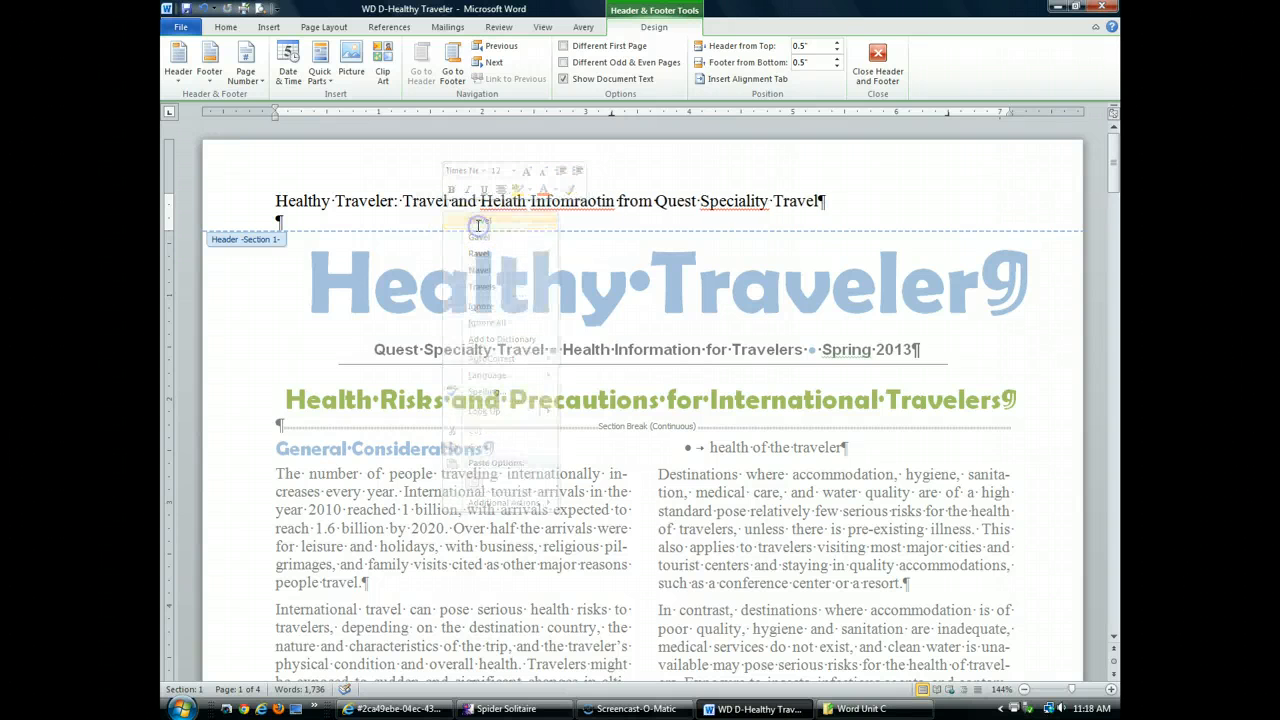
right_click(505, 204)
click(565, 221)
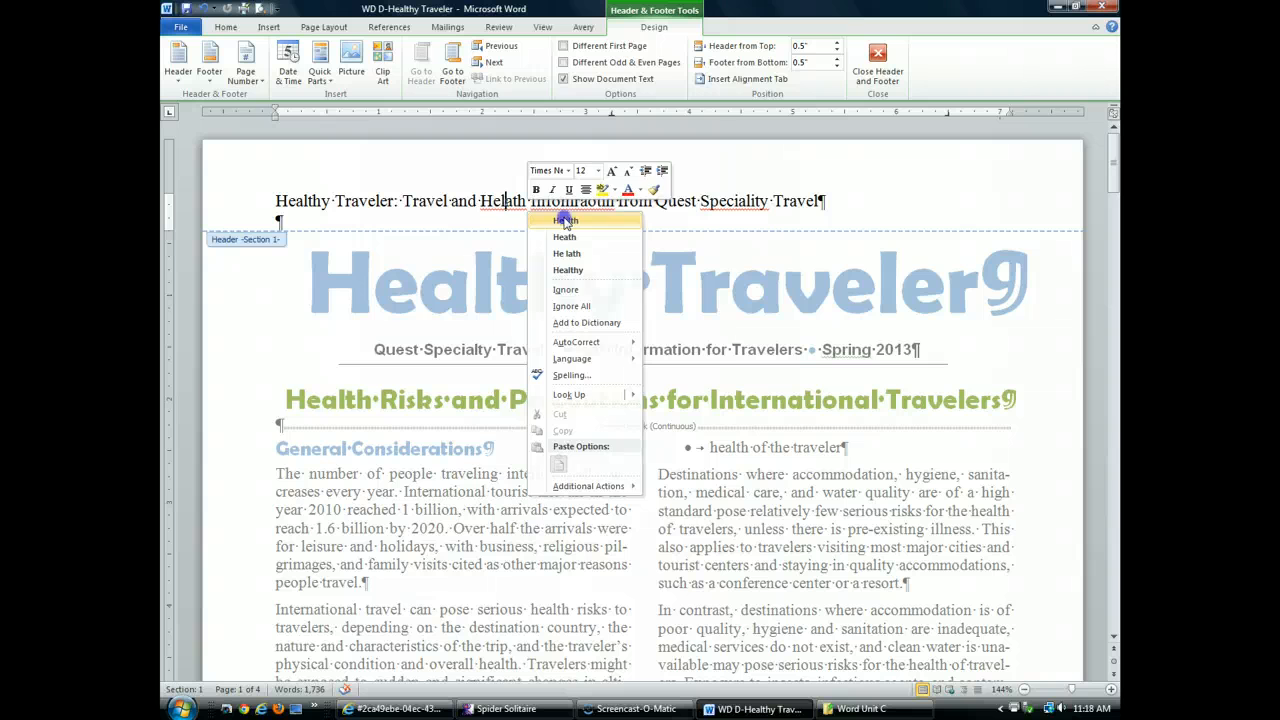
right_click(561, 202)
click(677, 222)
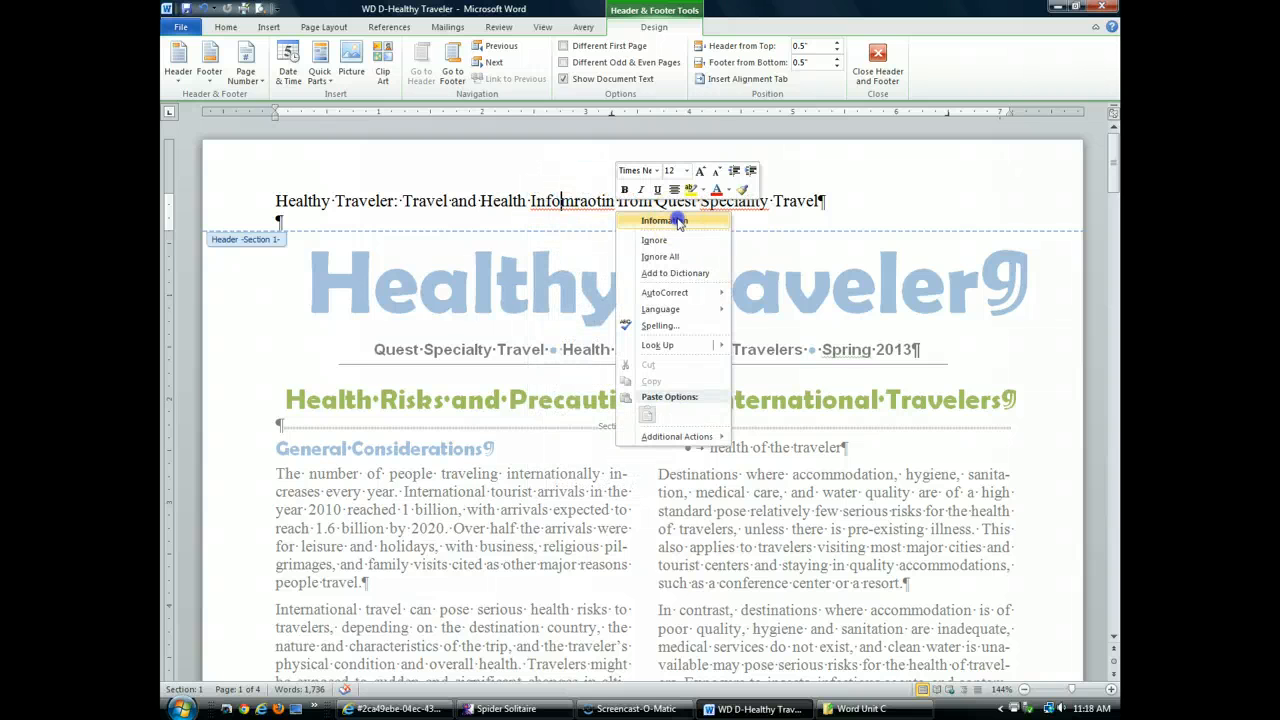
right_click(739, 202)
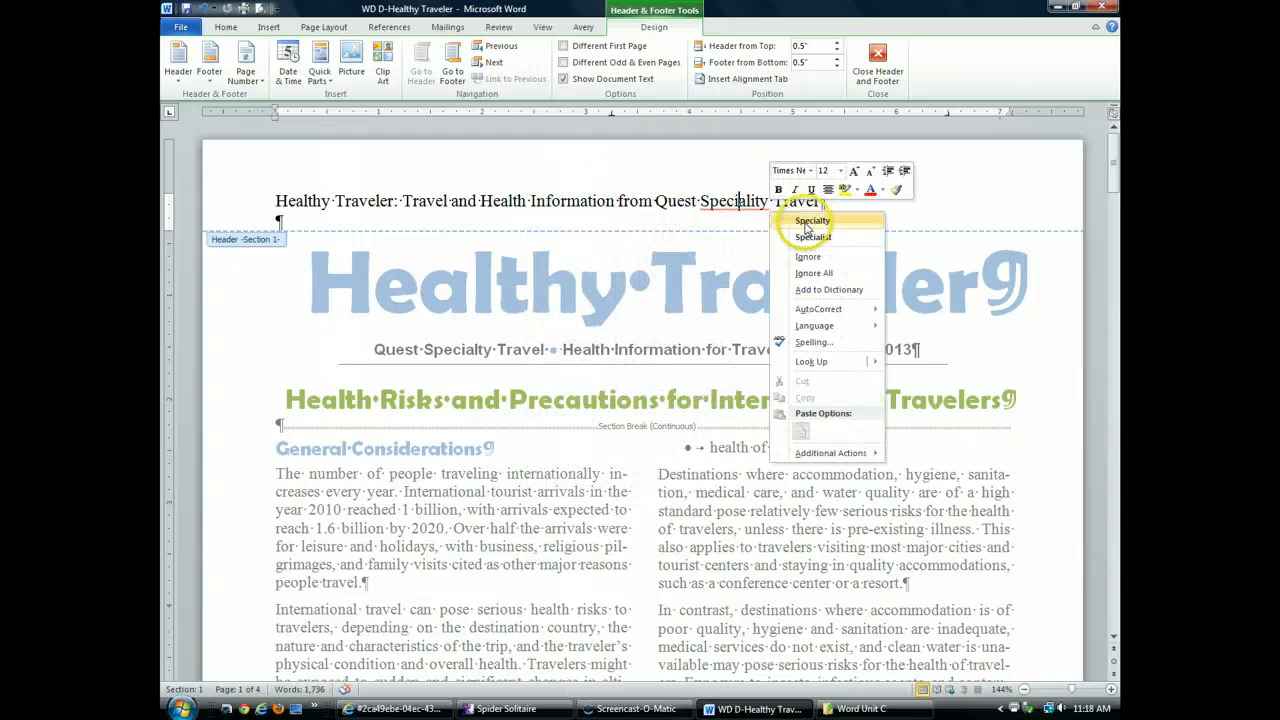
click(806, 221)
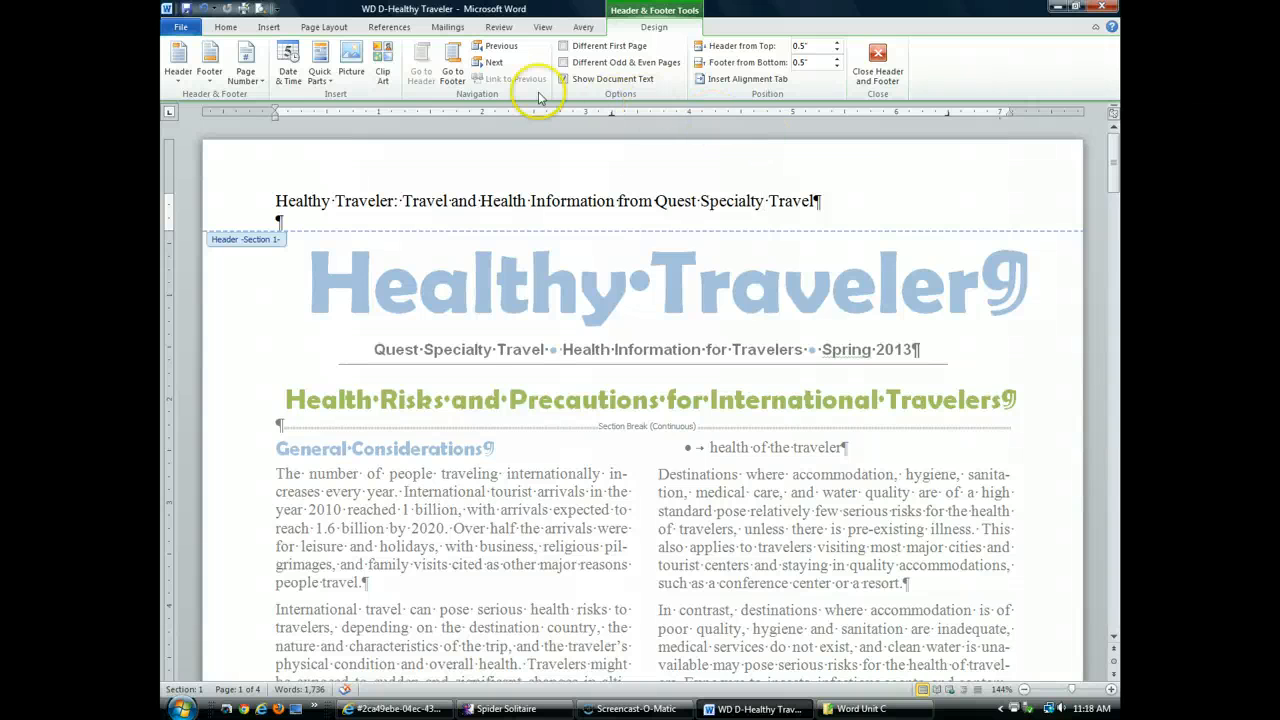
Format the header line in Berlin Sans FB Demi, Olive Green Accent 3 Darker 25%, centered
click(228, 208)
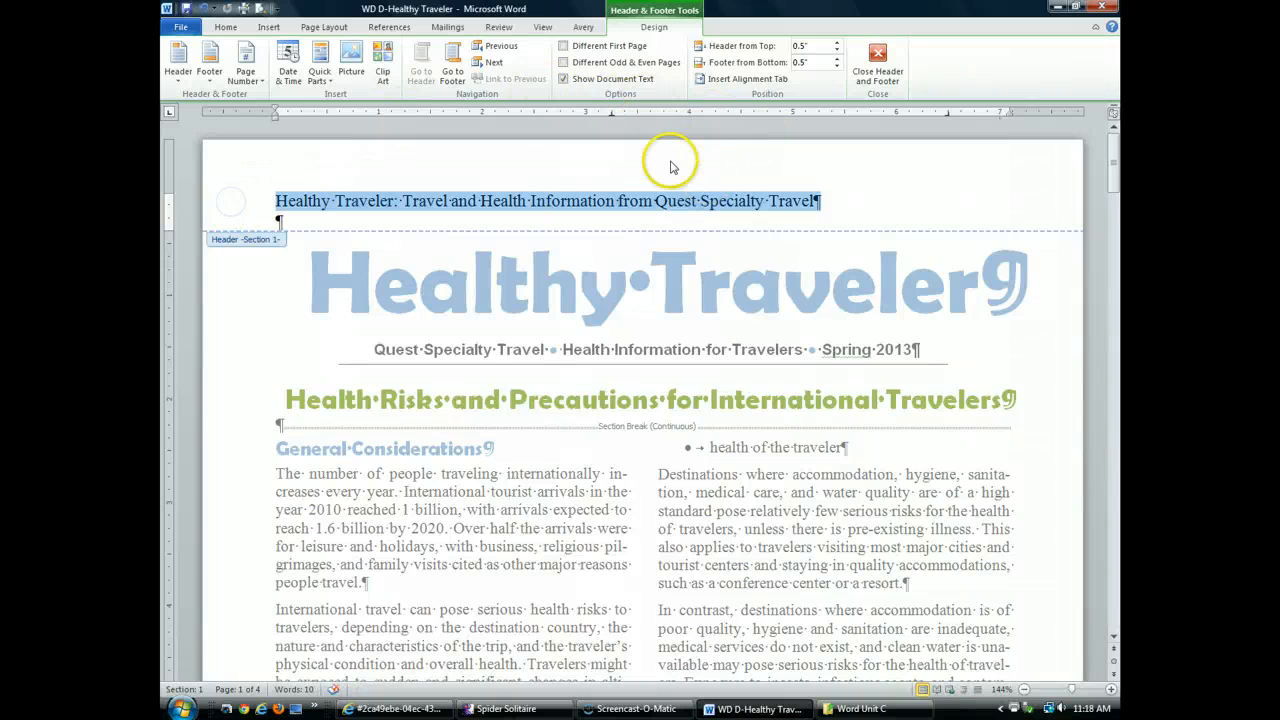
click(223, 31)
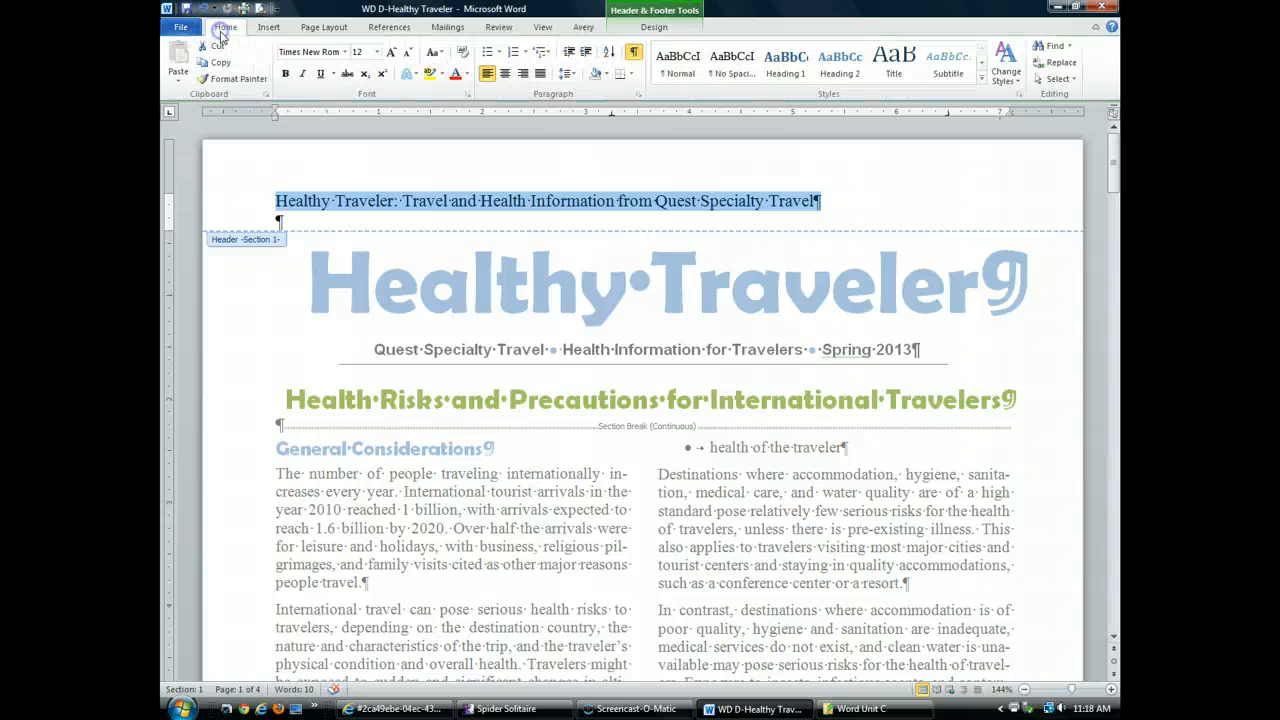
click(346, 53)
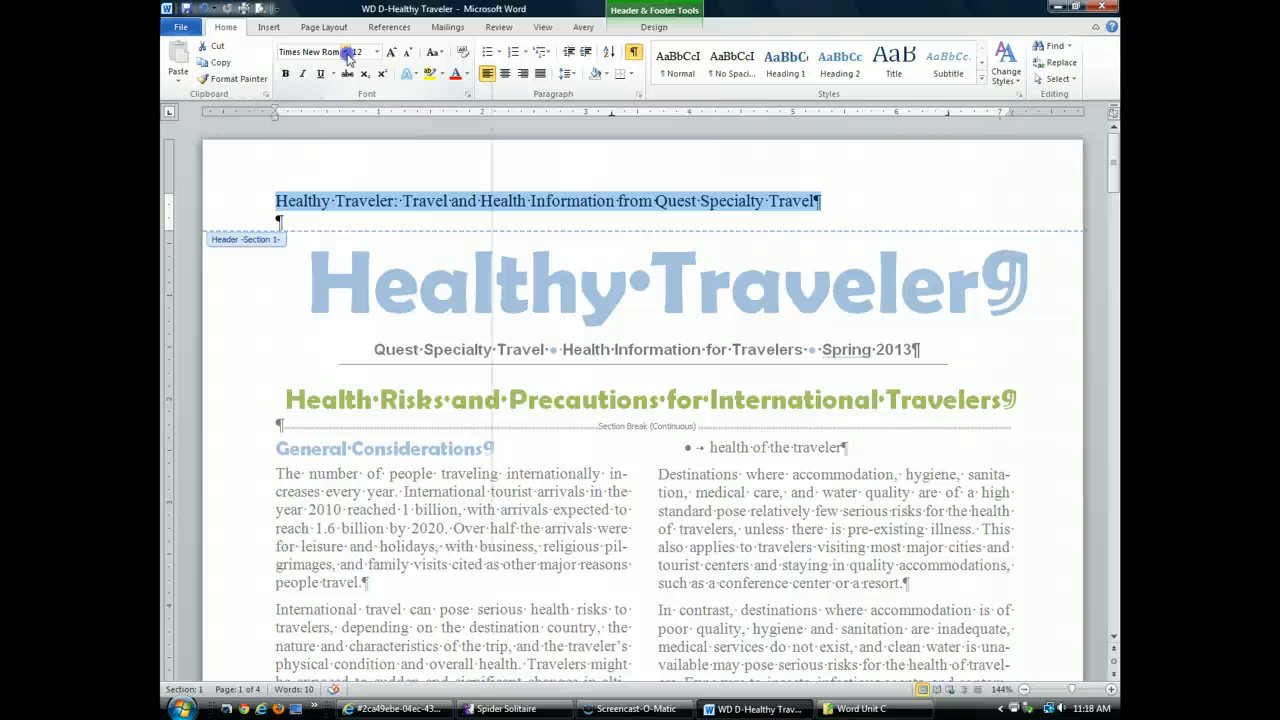
scroll(400, 330, down, 5)
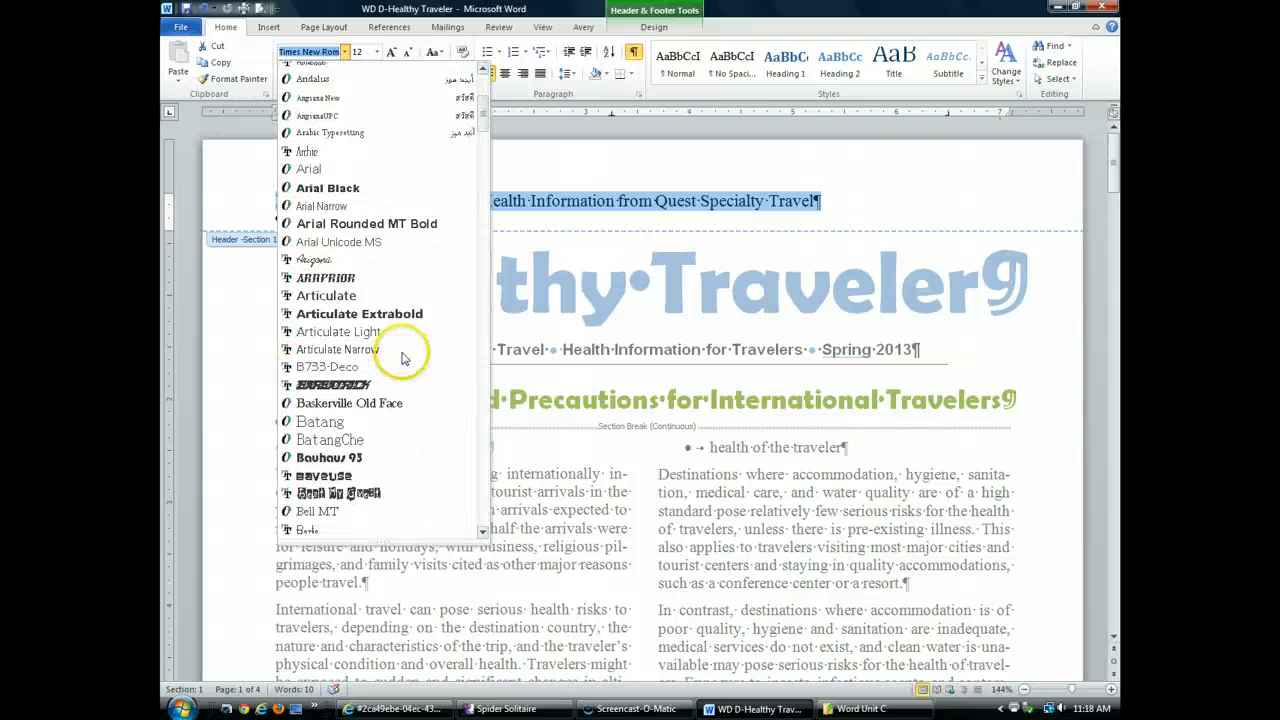
scroll(402, 358, down, 3)
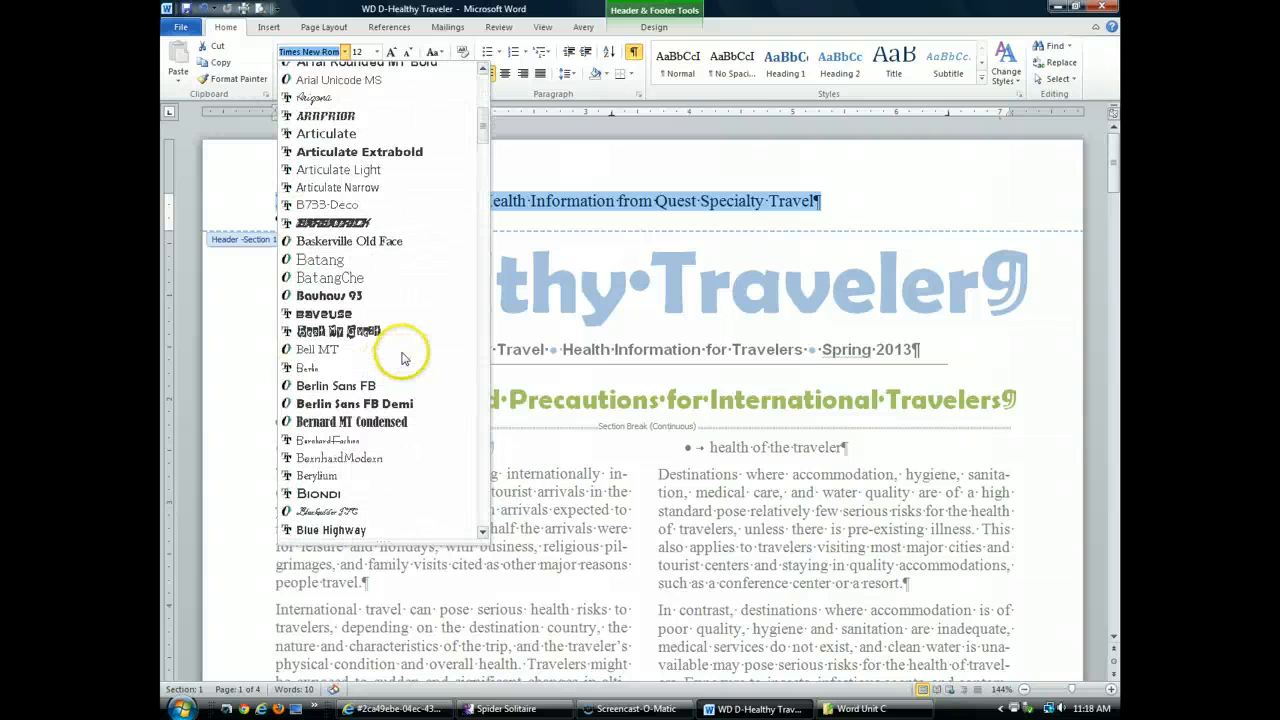
click(408, 406)
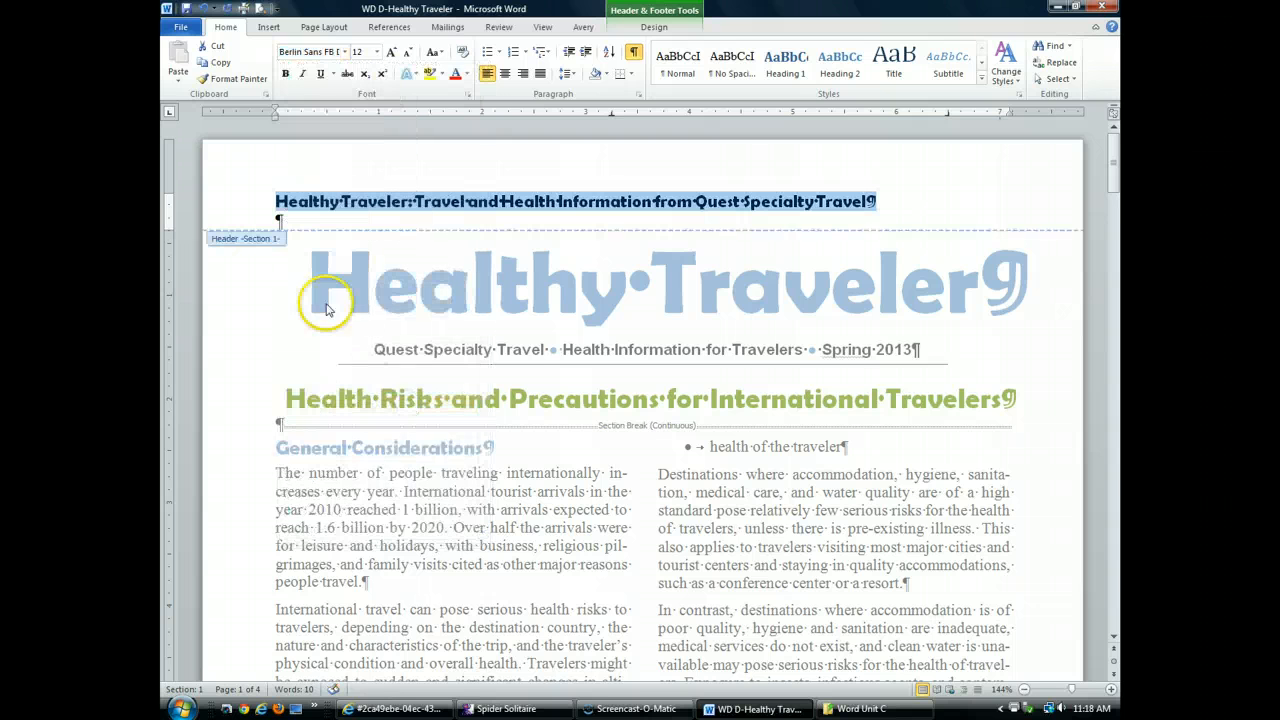
click(467, 77)
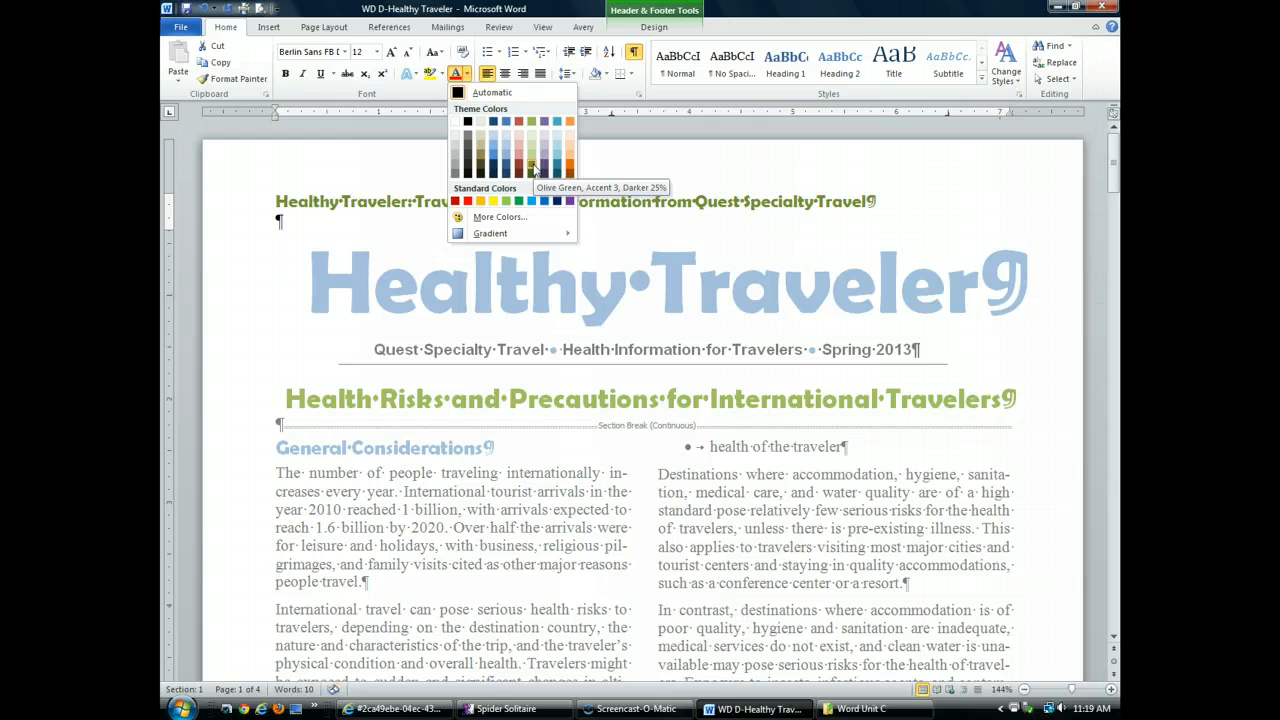
click(533, 170)
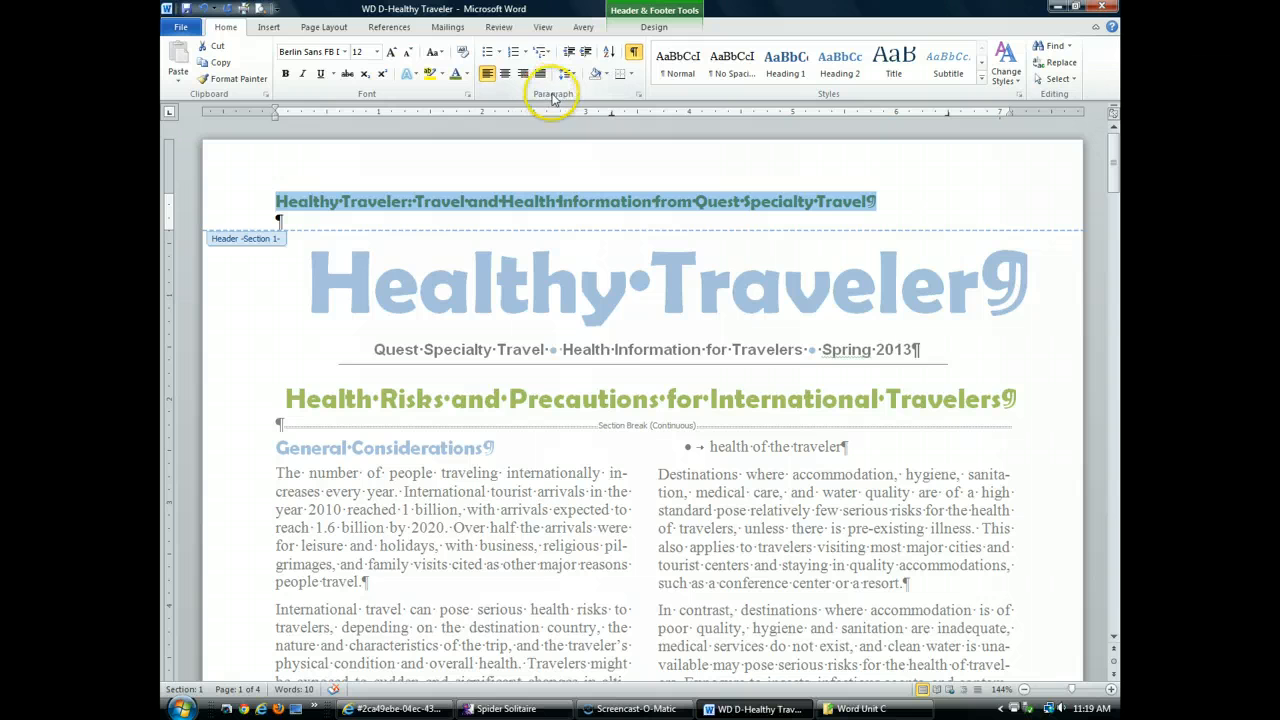
click(506, 76)
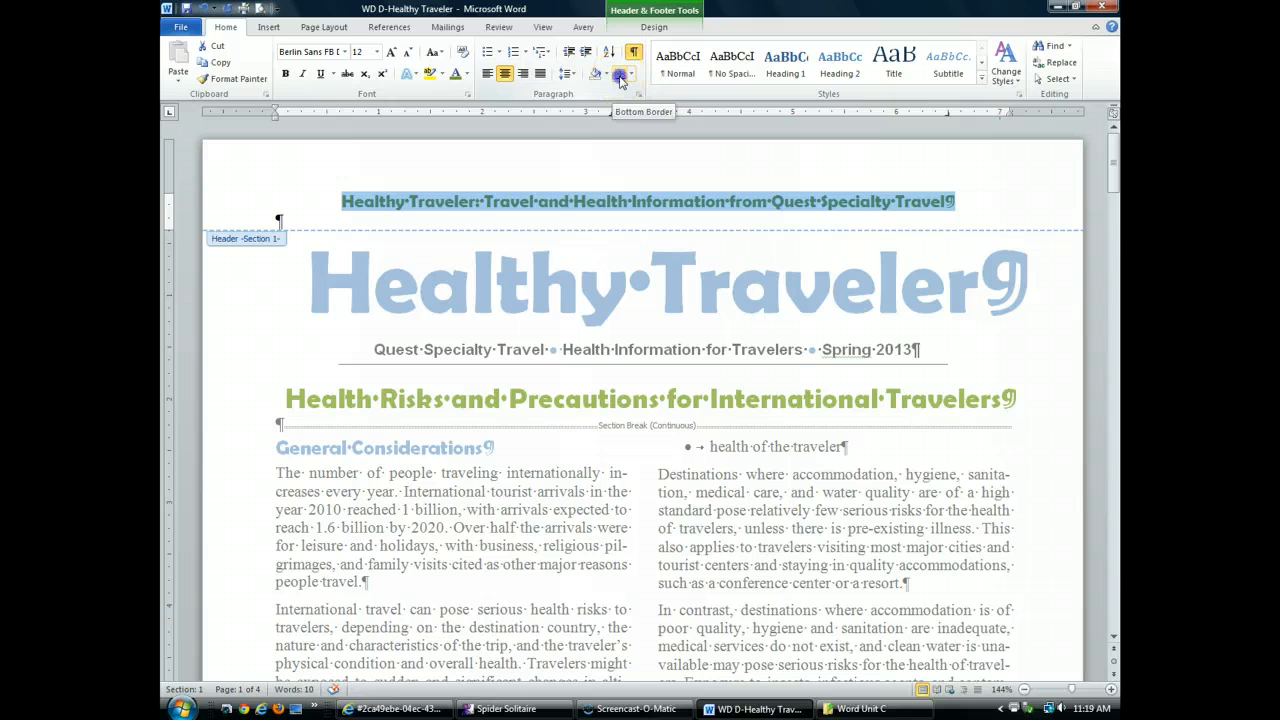
Apply a bottom border to the header paragraph and place the cursor at the header's end
click(619, 76)
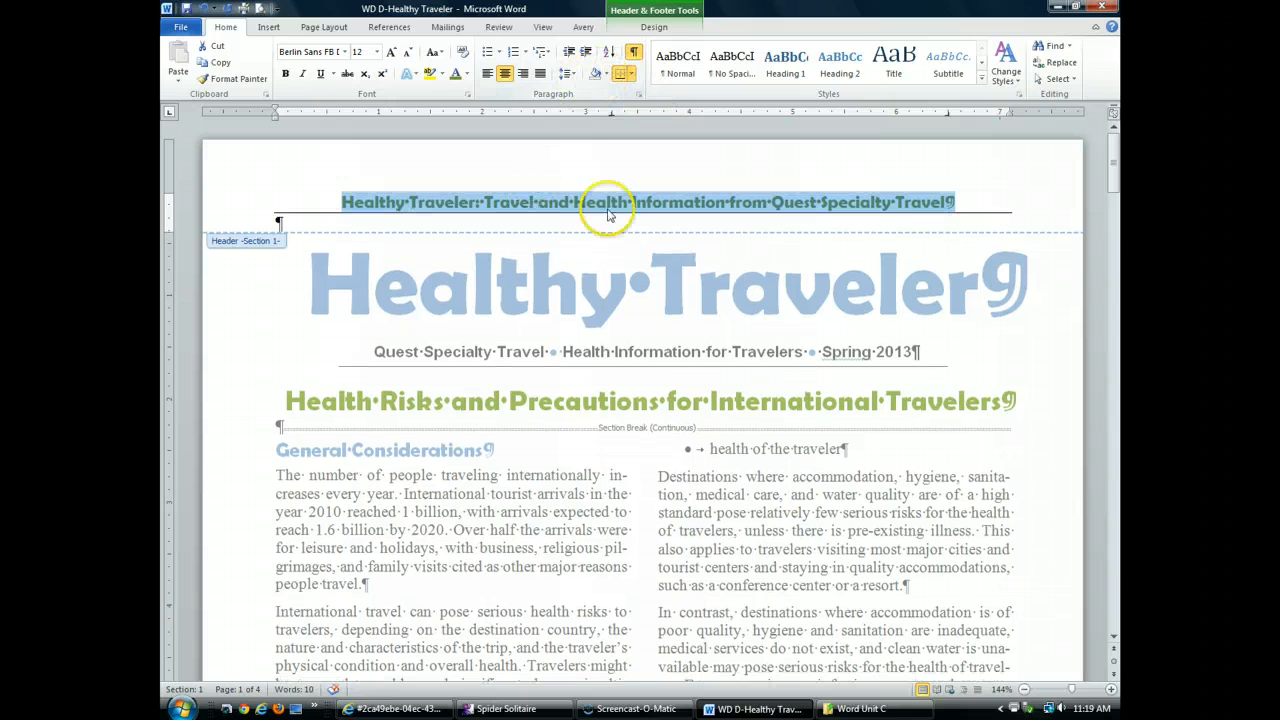
click(968, 200)
click(948, 191)
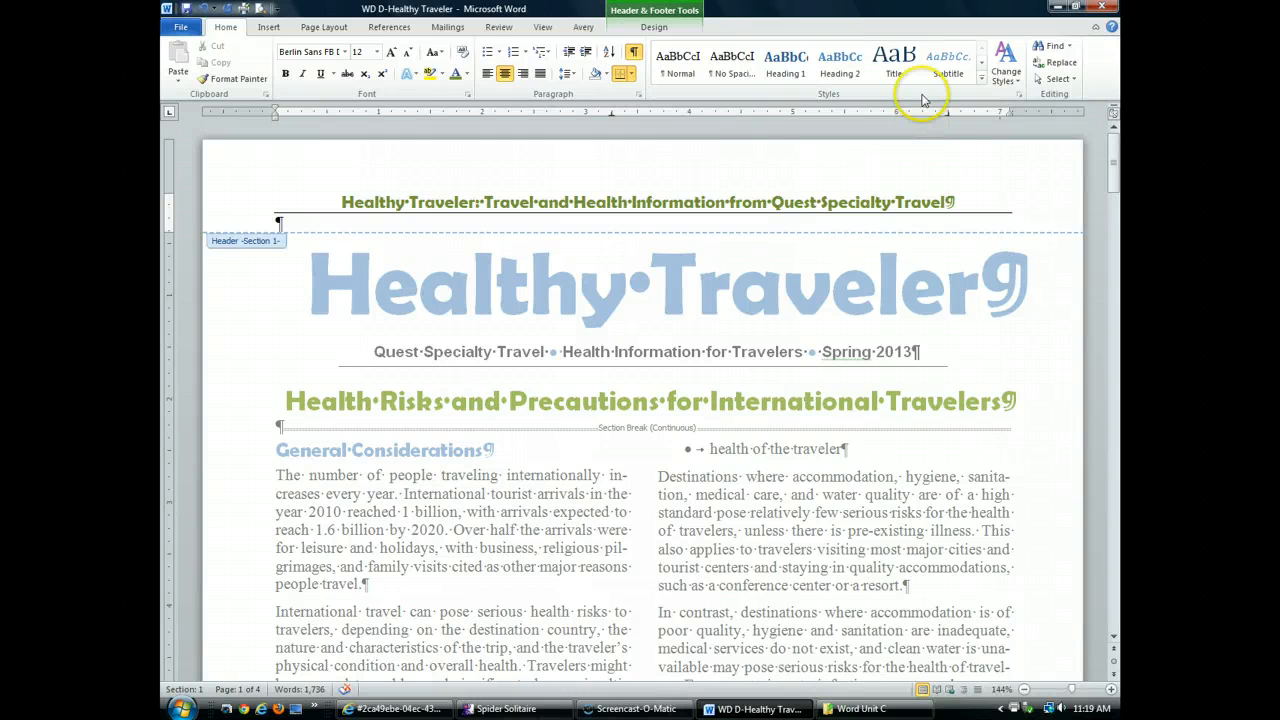
Jump from the header to the page 1 footer using Go to Footer
click(660, 14)
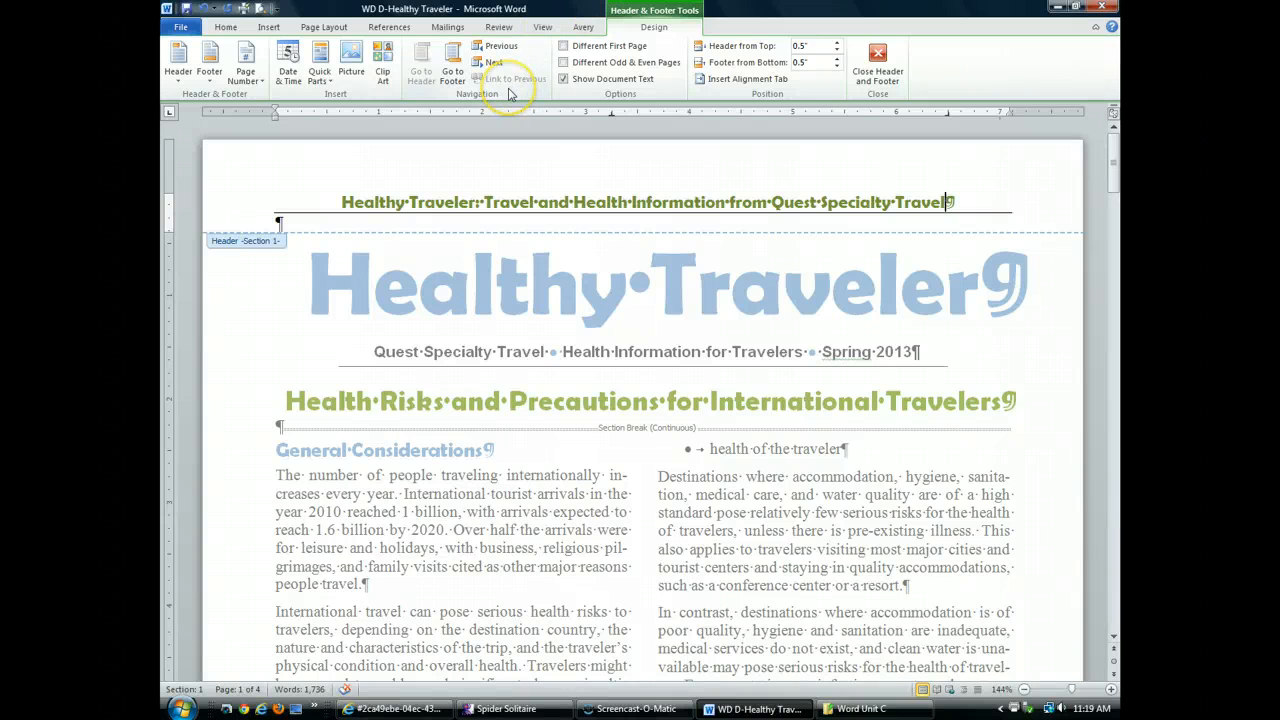
click(455, 75)
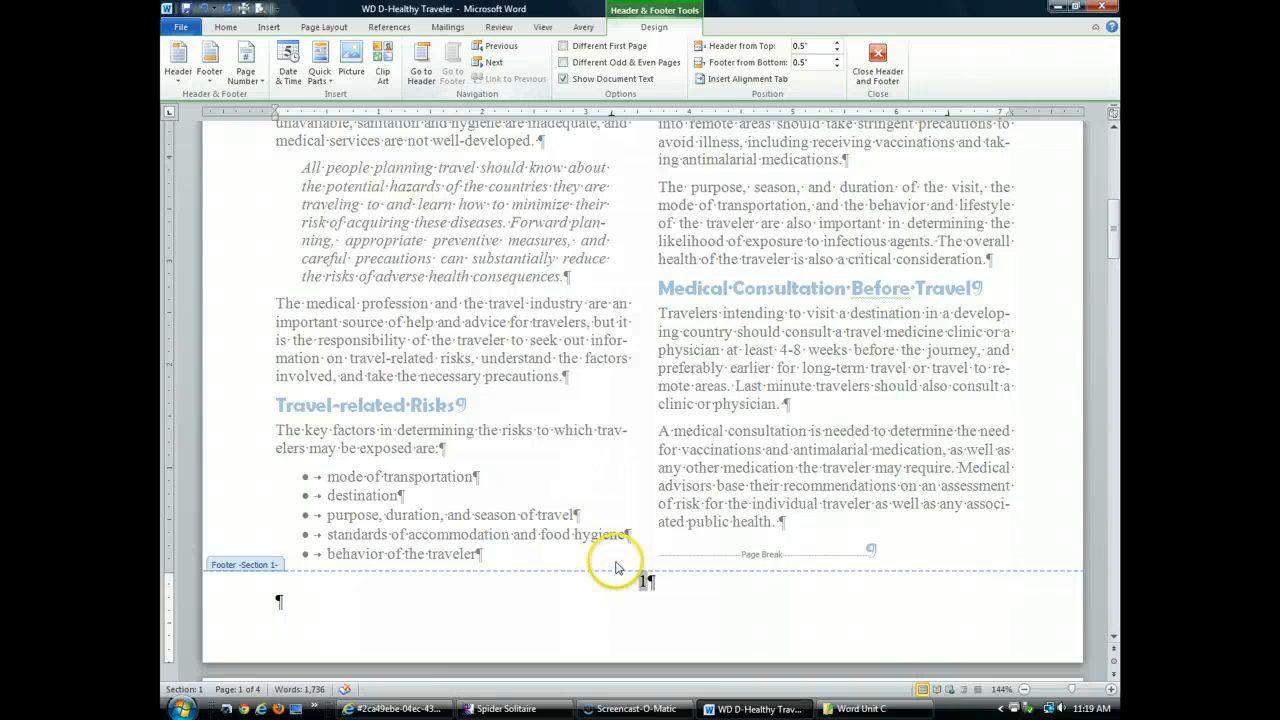
Color the footer page number 1 green, then close header and footer editing
double_click(645, 581)
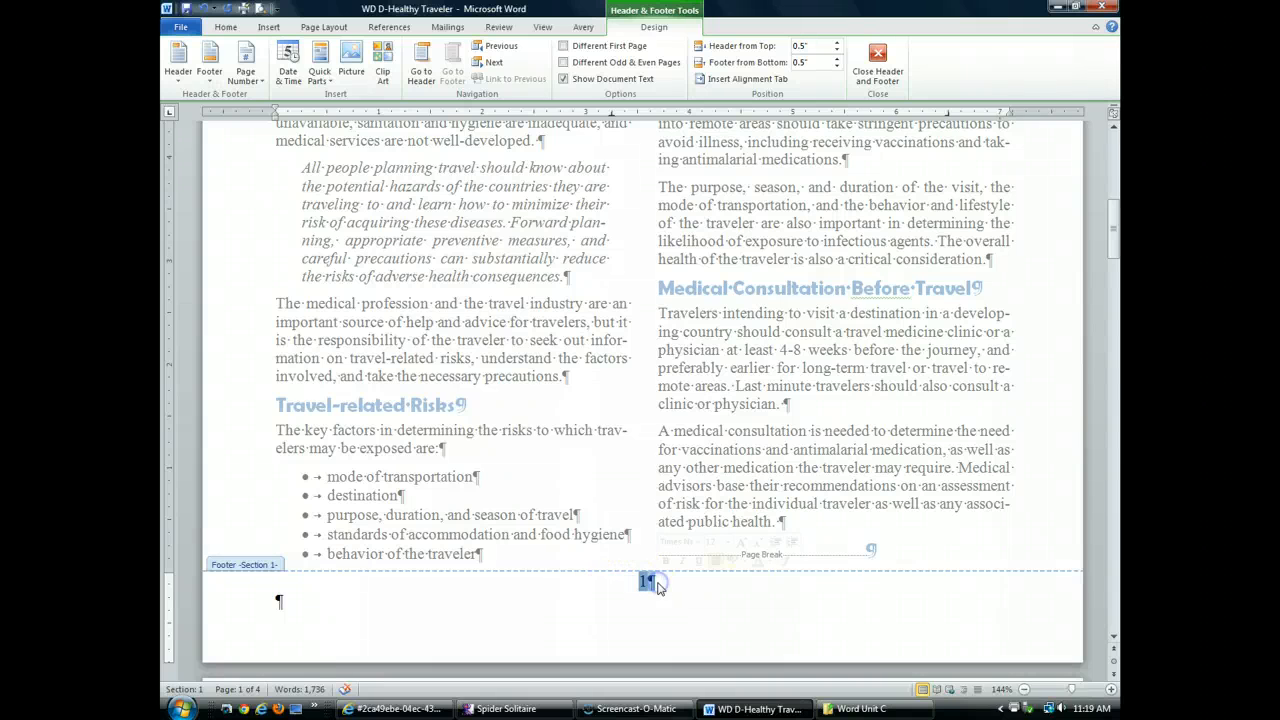
click(229, 28)
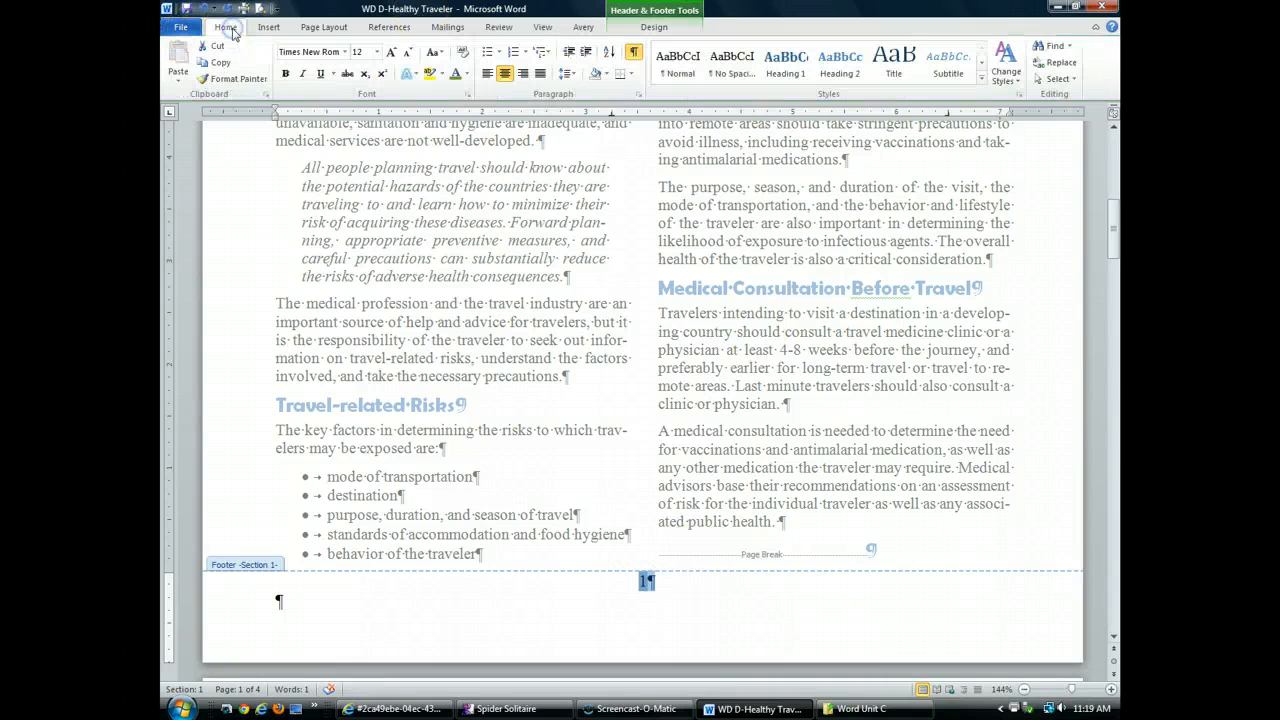
click(455, 74)
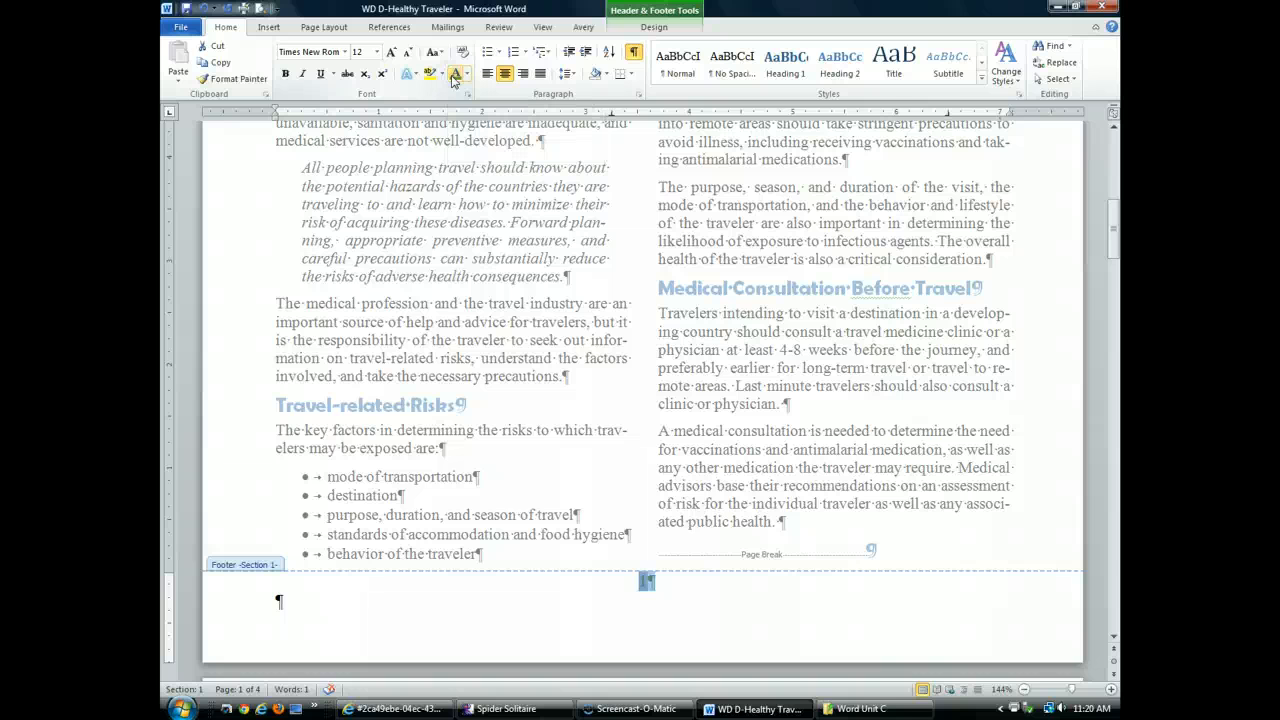
click(658, 583)
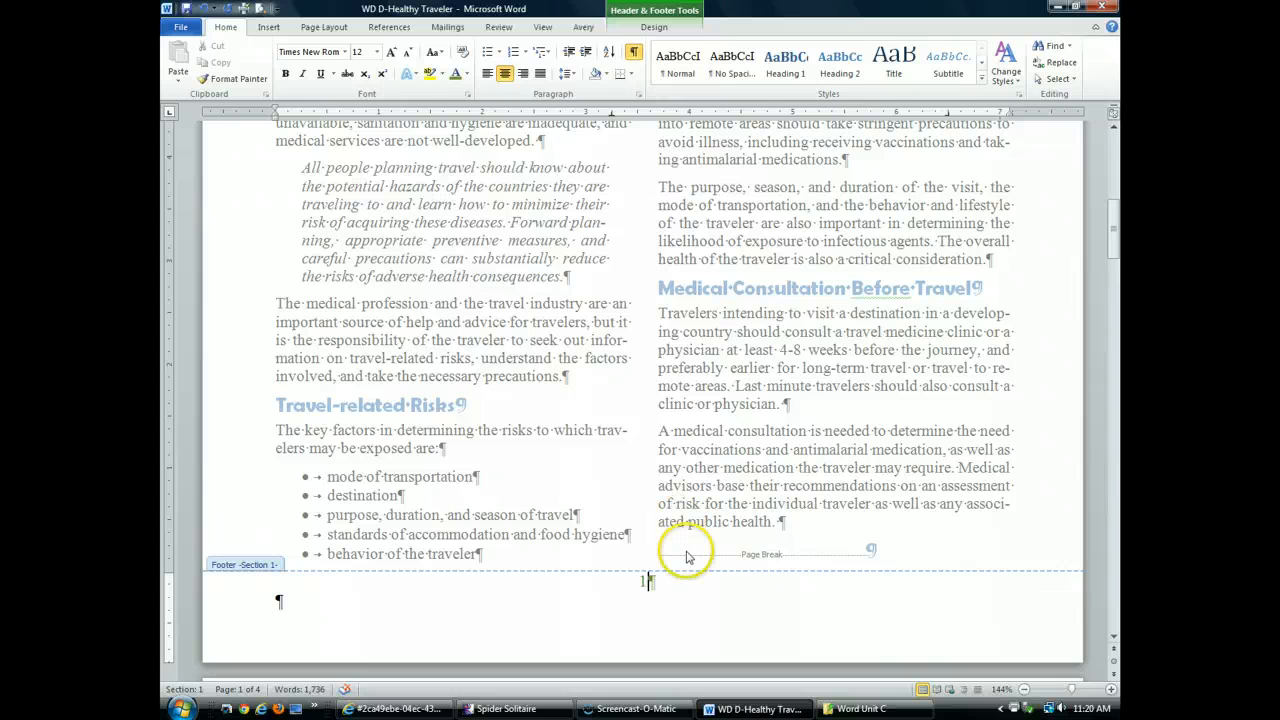
click(659, 13)
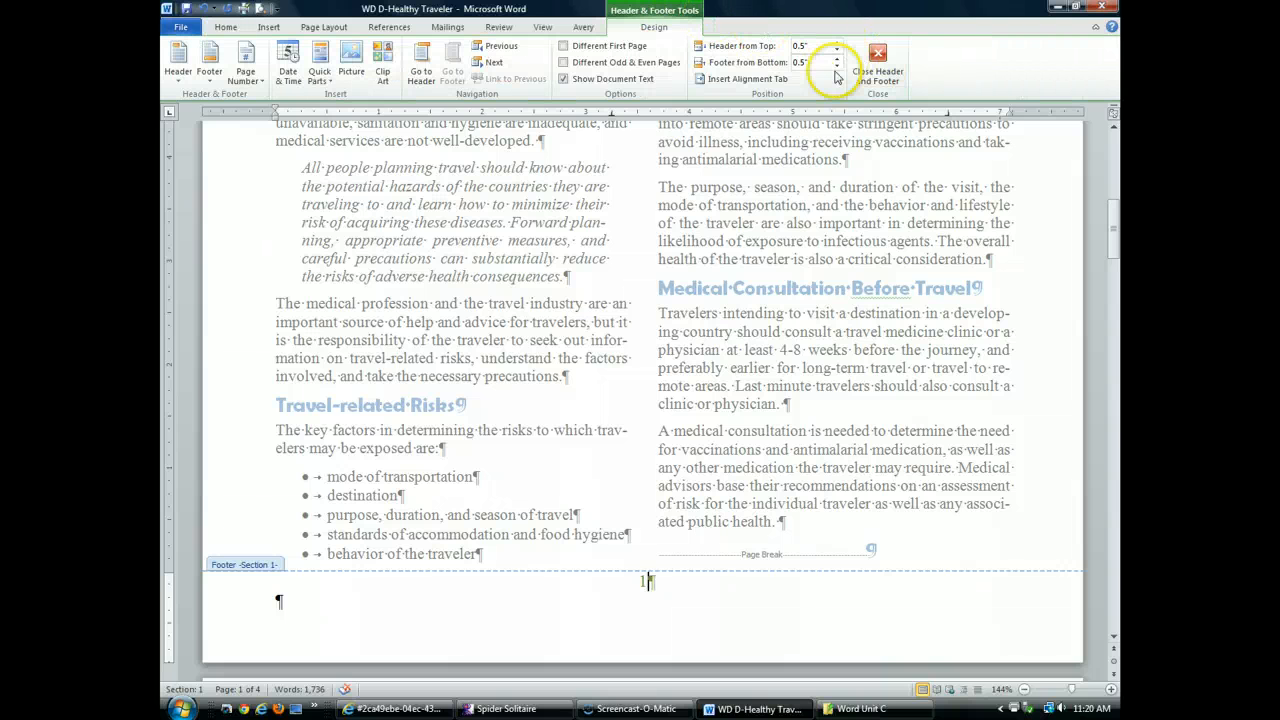
click(897, 74)
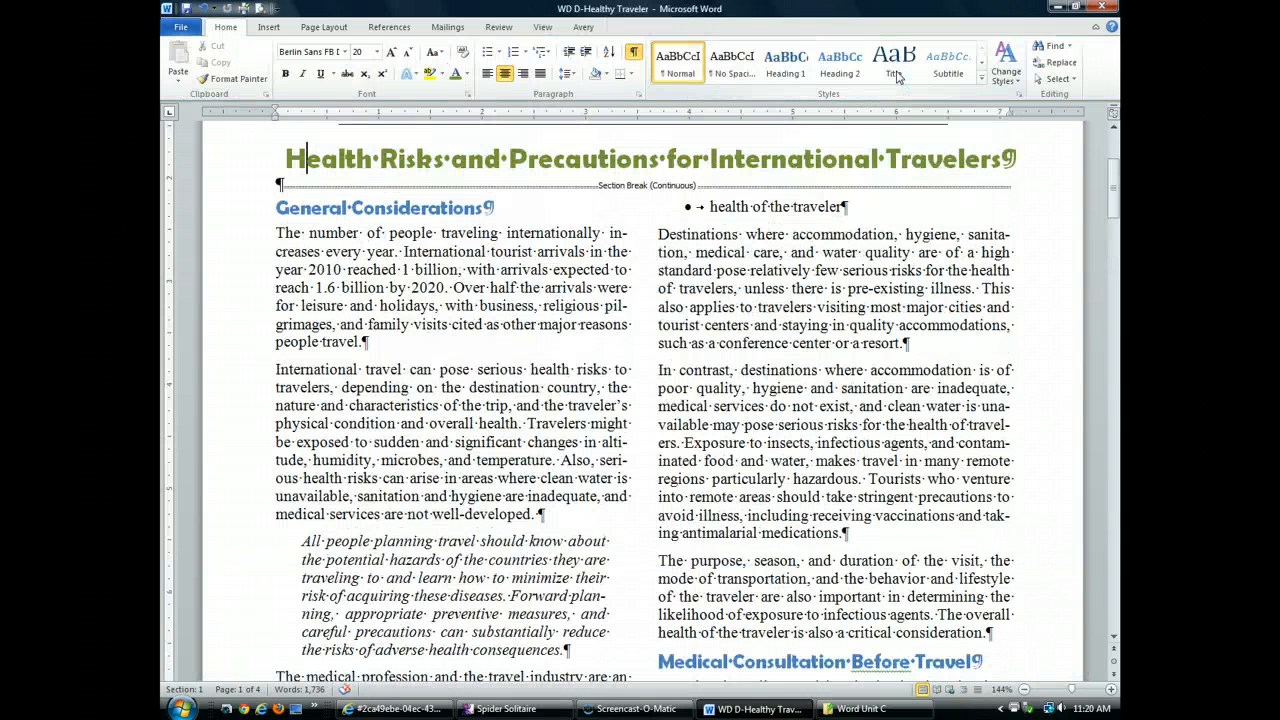
scroll(655, 347, down, 4)
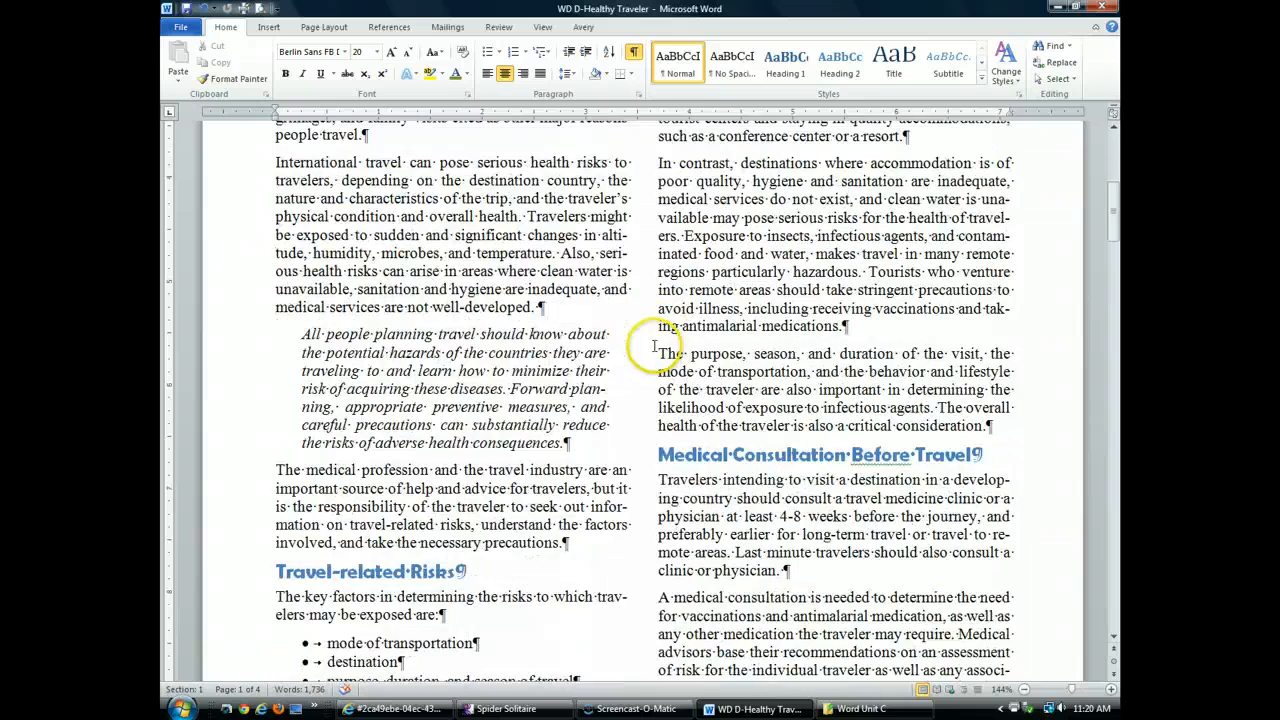
scroll(655, 347, down, 8)
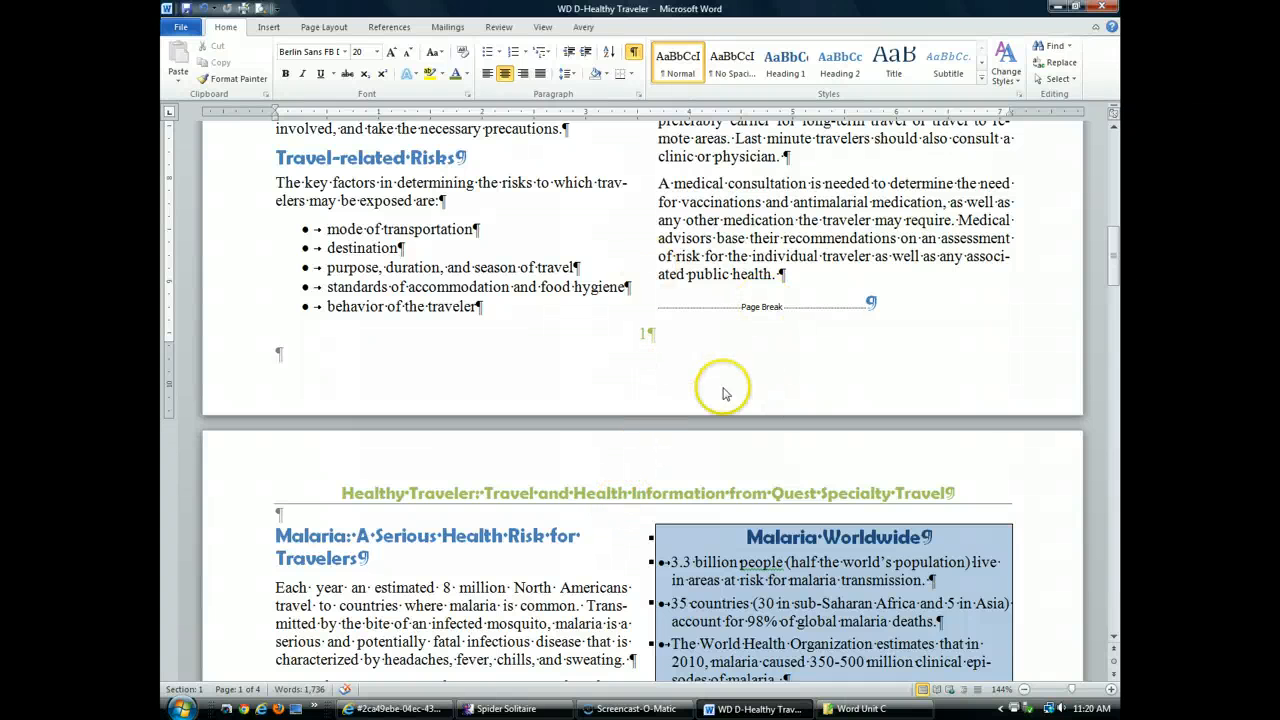
scroll(644, 348, down, 15)
click(645, 347)
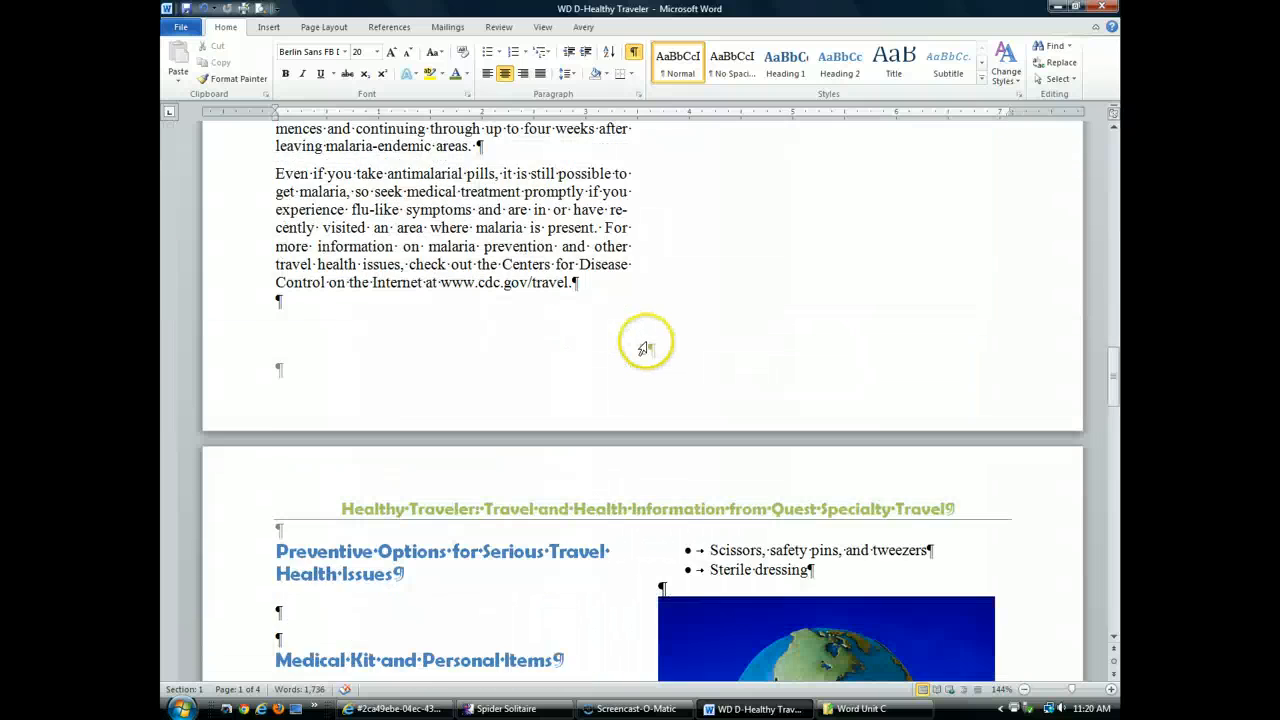
scroll(645, 345, down, 5)
scroll(665, 290, up, 4)
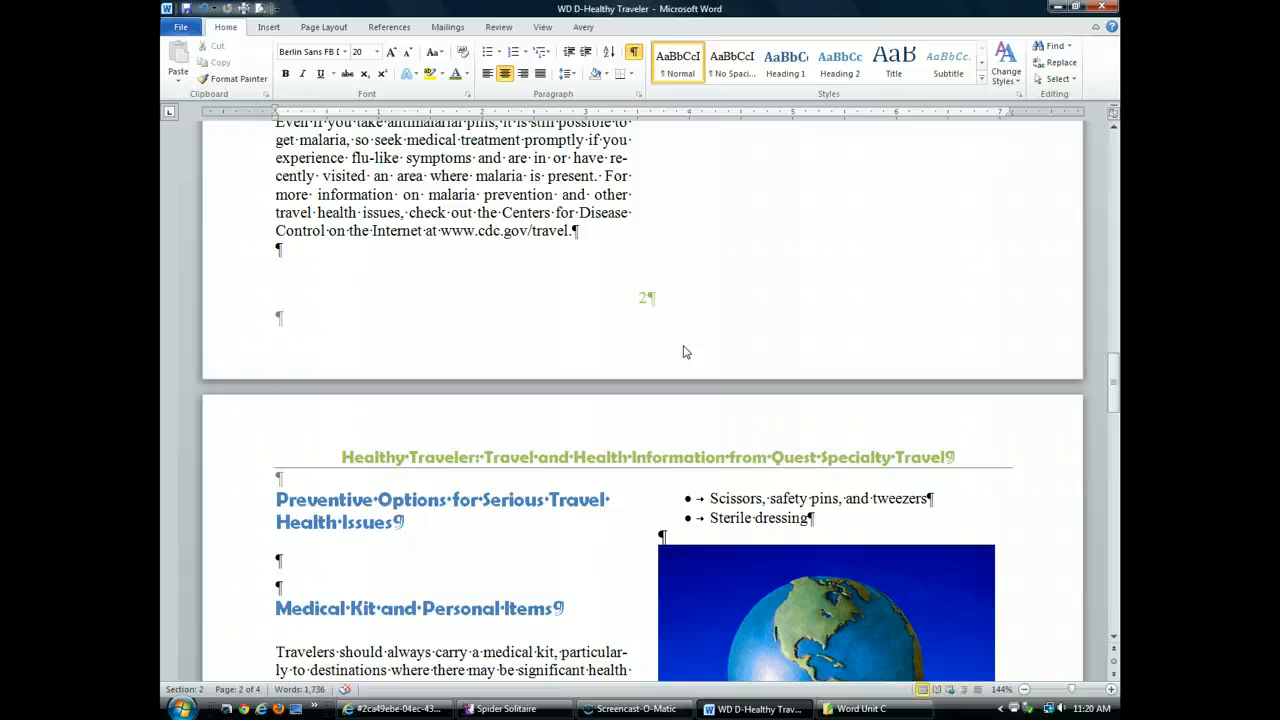
key(ctrl+Home)
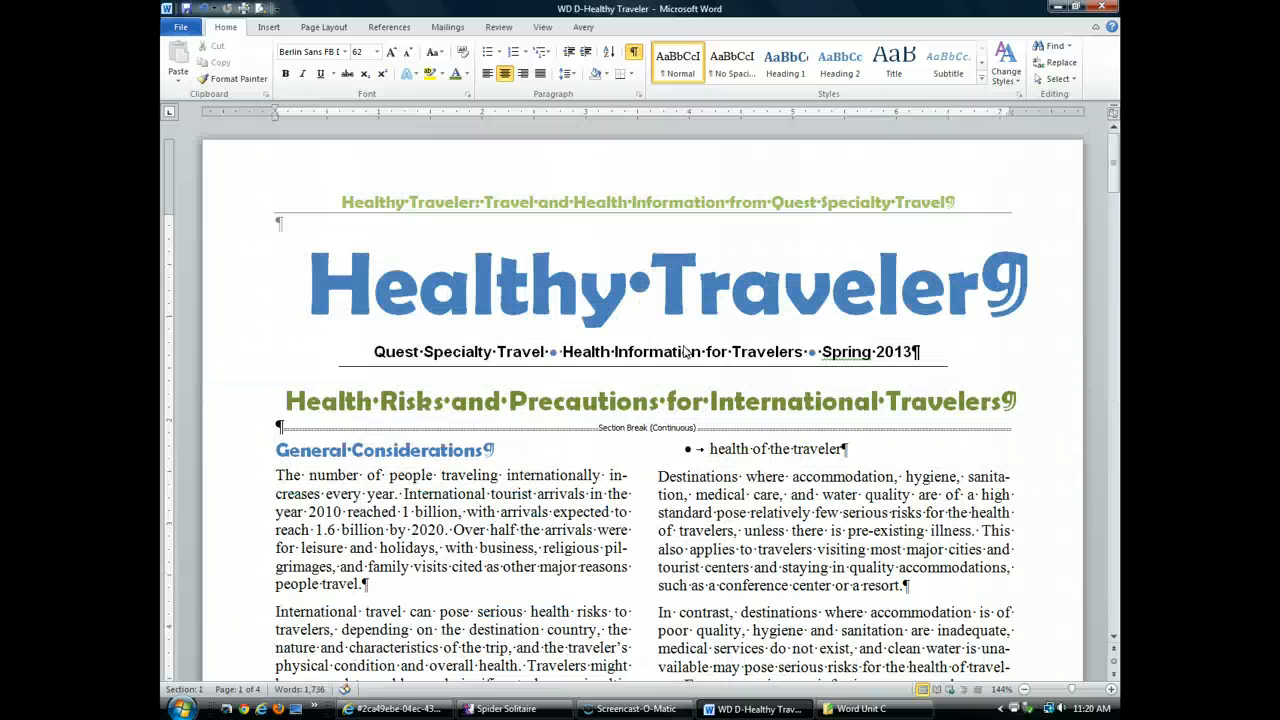
Open the header for editing and turn on Different First Page
double_click(671, 205)
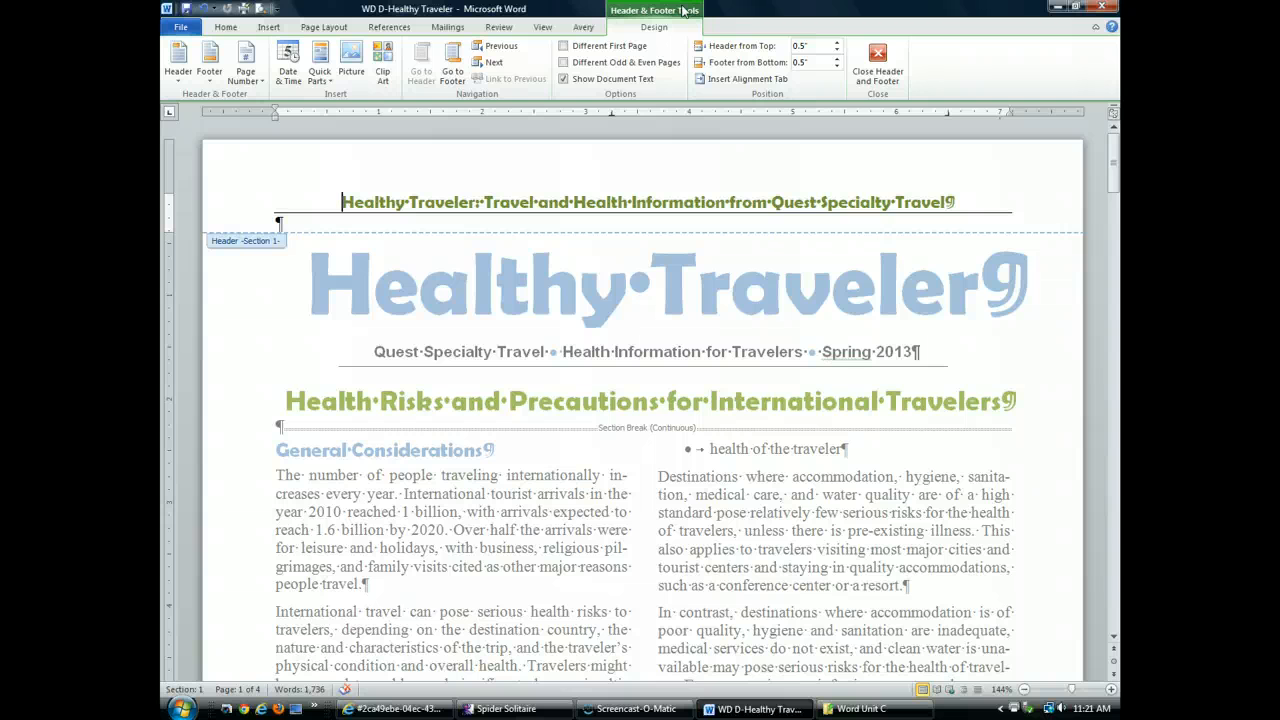
click(625, 133)
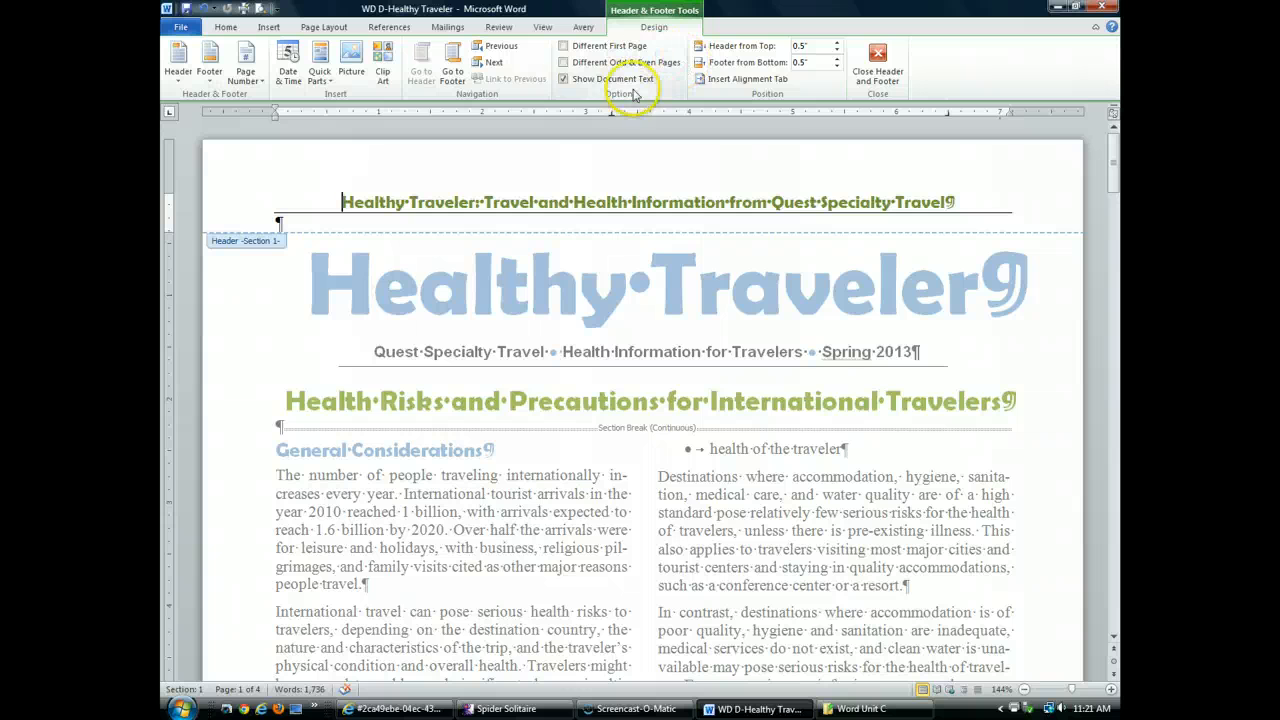
click(565, 47)
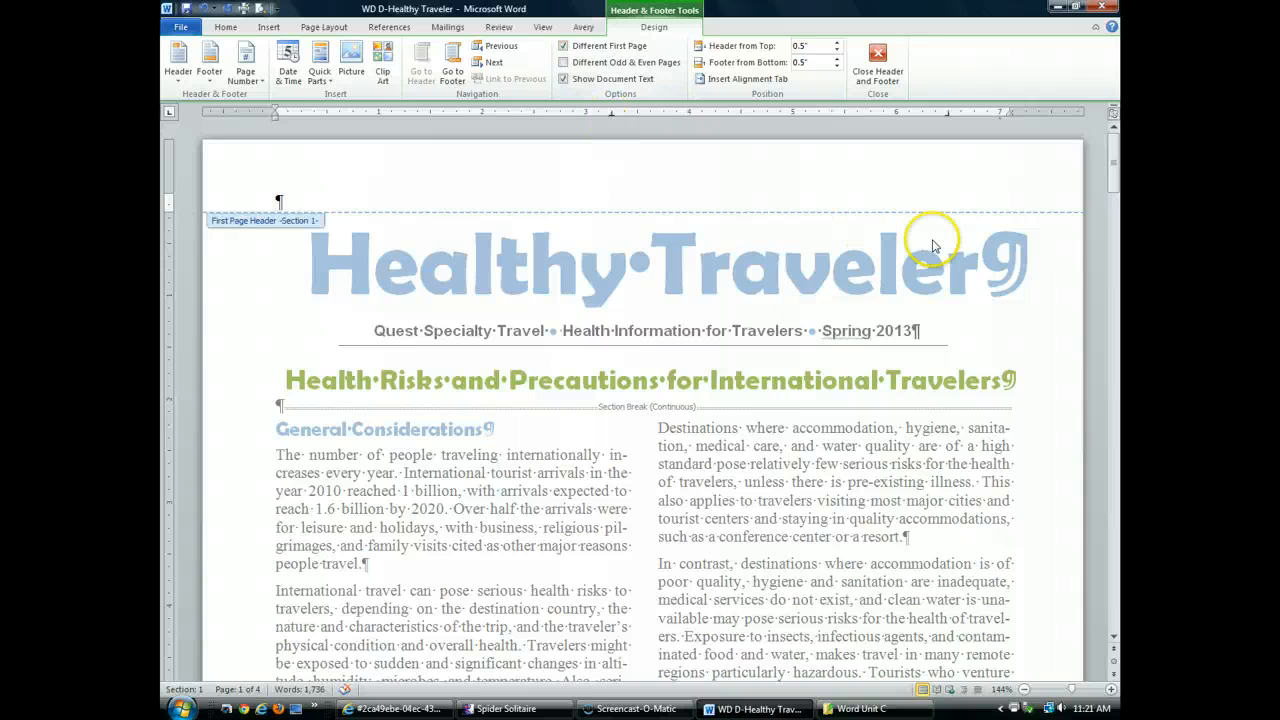
Scroll through the pages to confirm page 1 has no header, then close header and footer editing
scroll(930, 245, down, 15)
scroll(930, 243, down, 3)
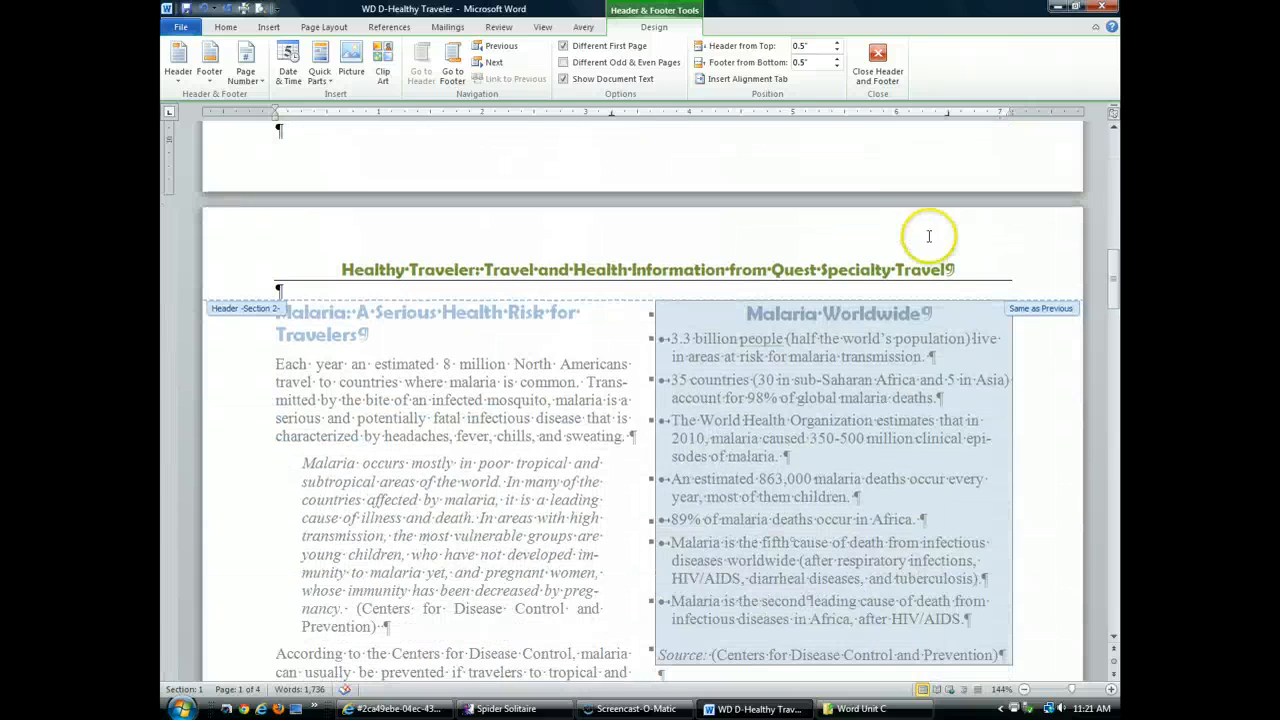
scroll(538, 270, down, 20)
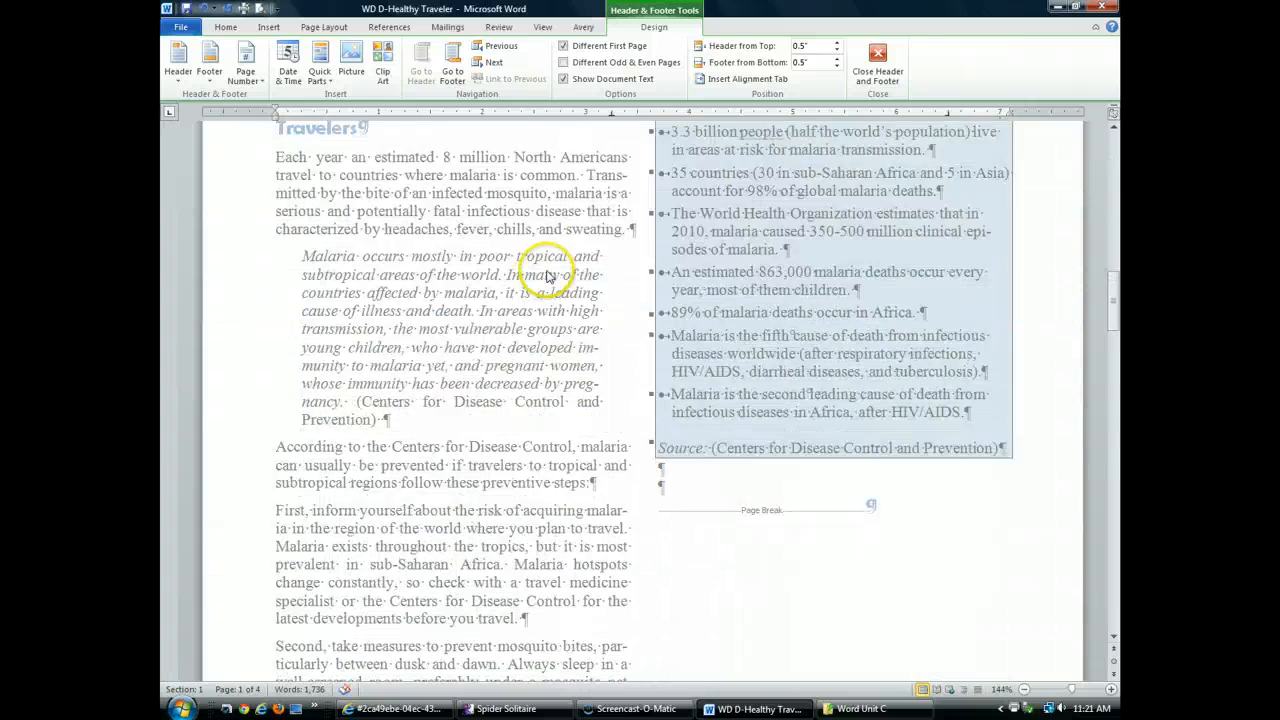
scroll(566, 260, down, 20)
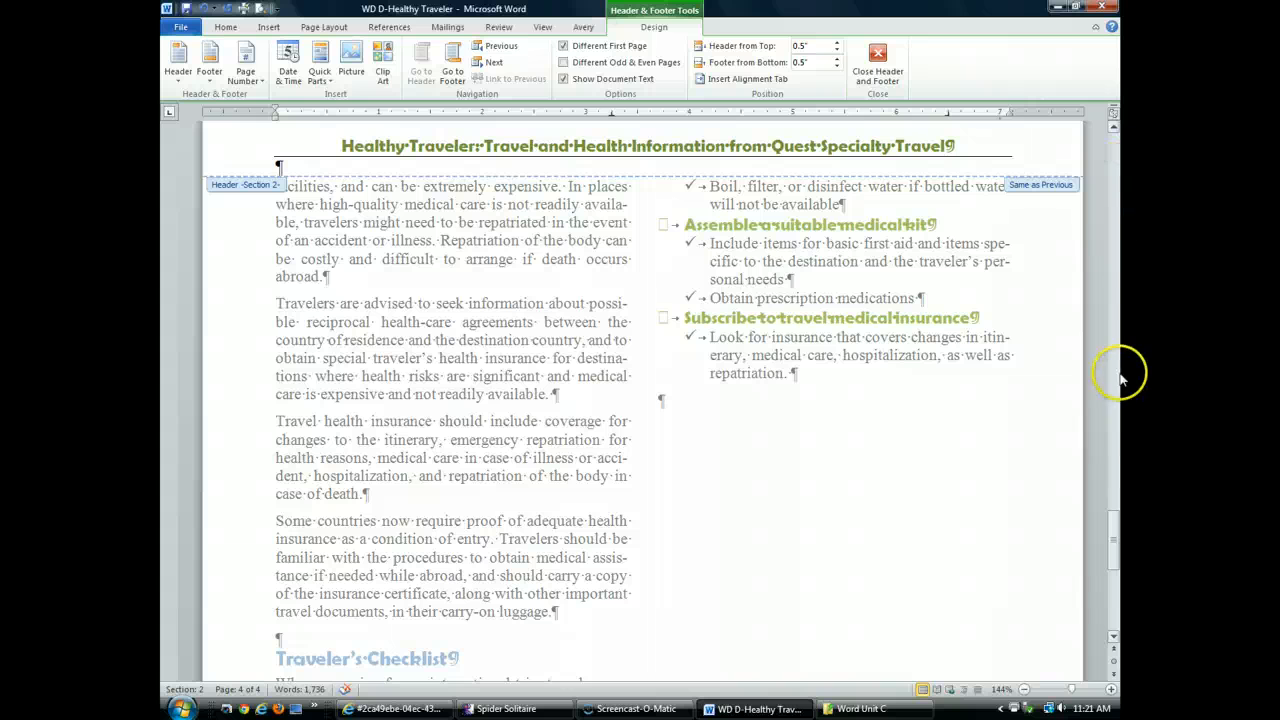
drag(1110, 520, 1107, 133)
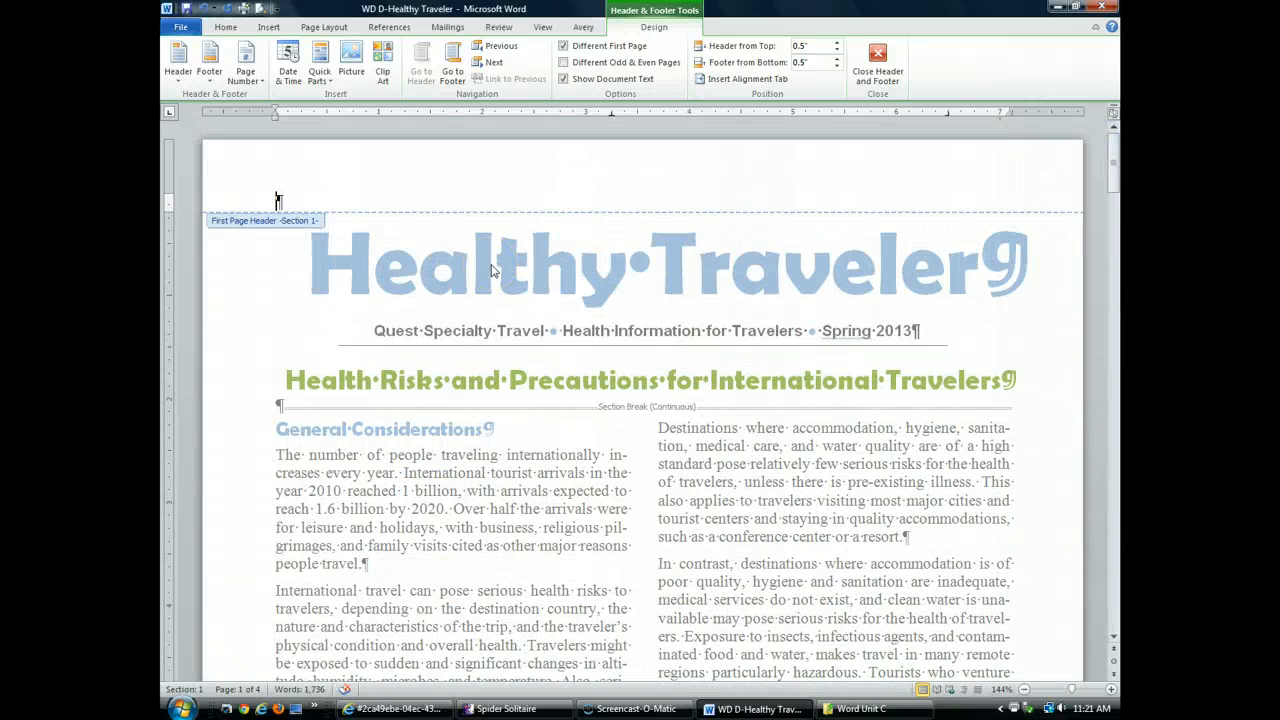
scroll(296, 440, down, 10)
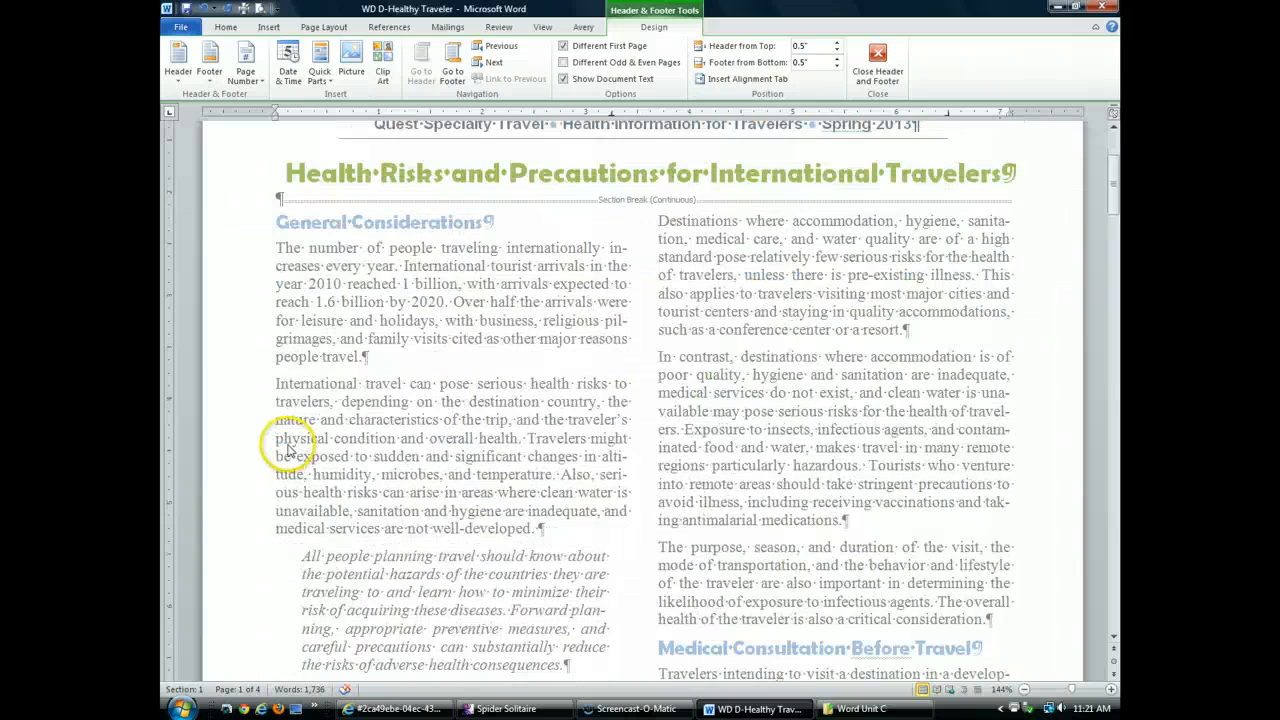
click(288, 441)
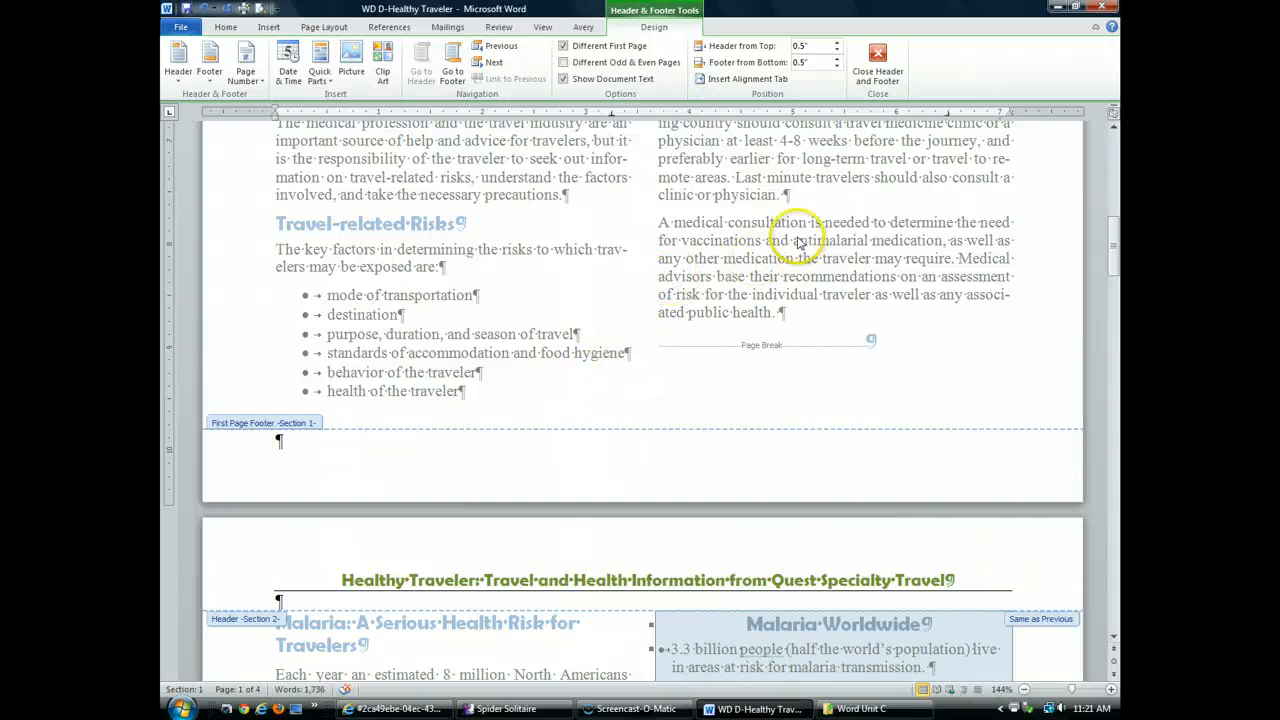
click(877, 62)
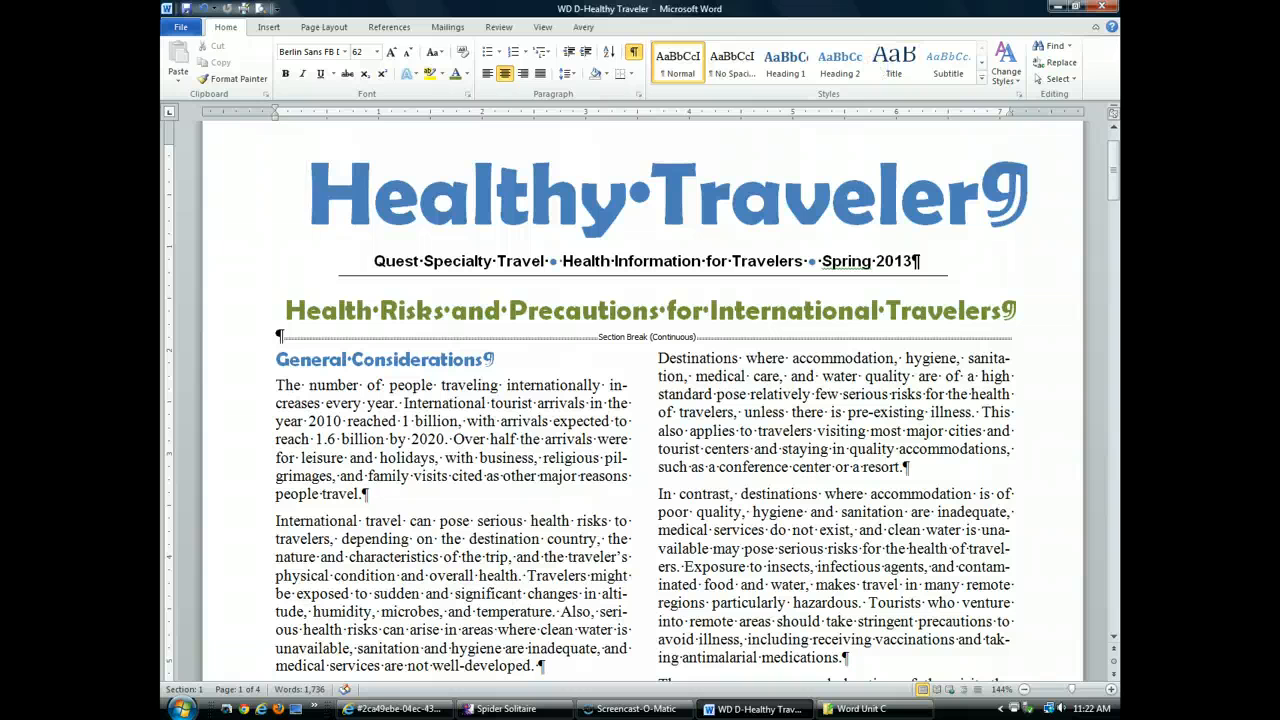
Save the newsletter and pick up the title's formatting with Format Painter
click(186, 8)
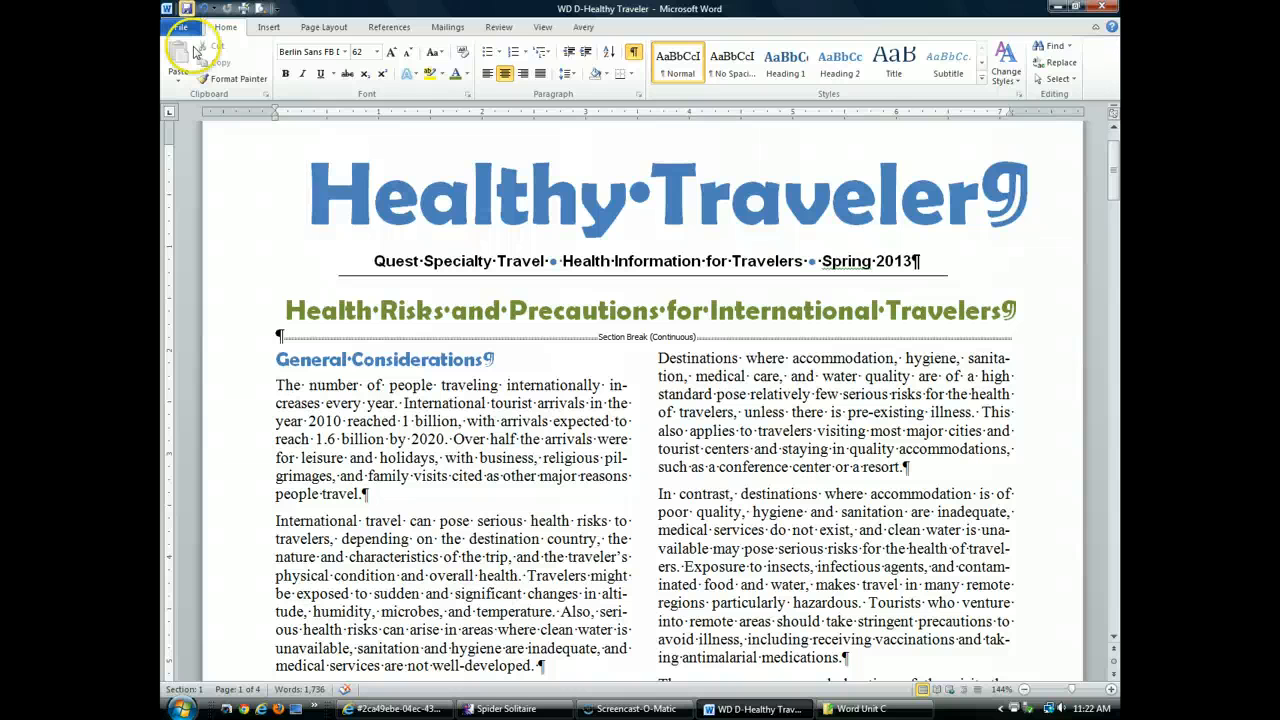
click(228, 80)
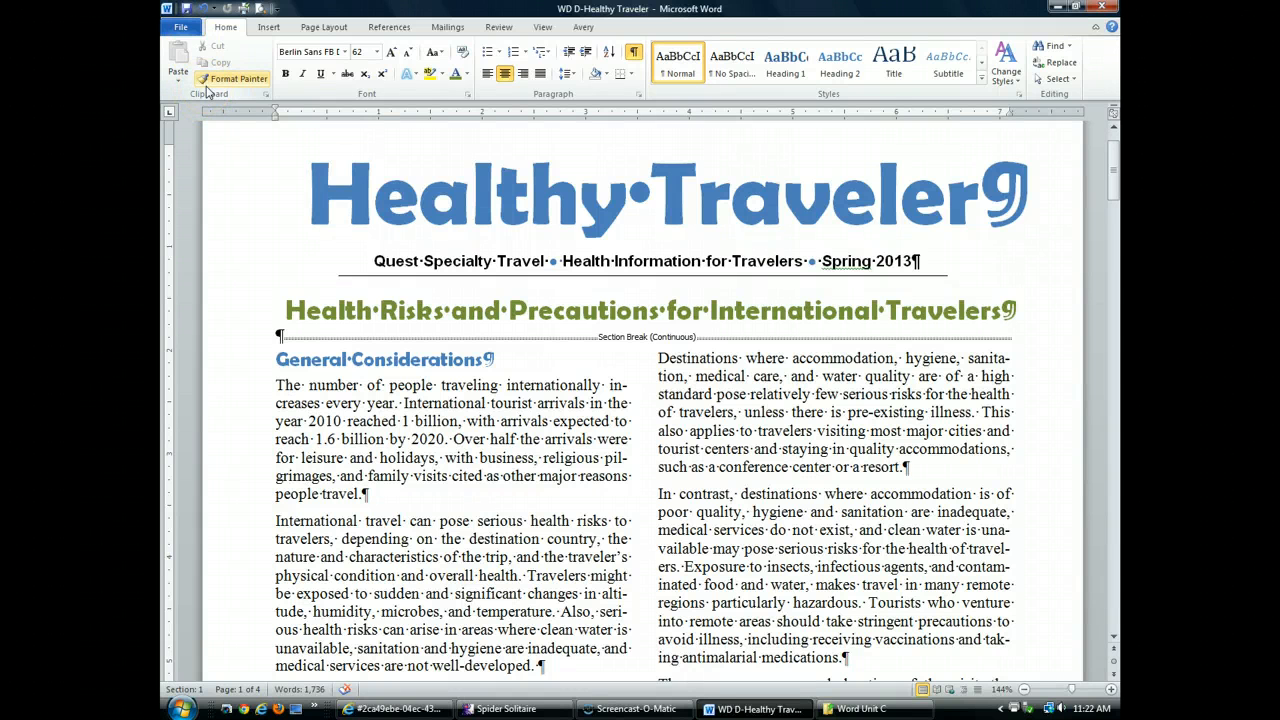